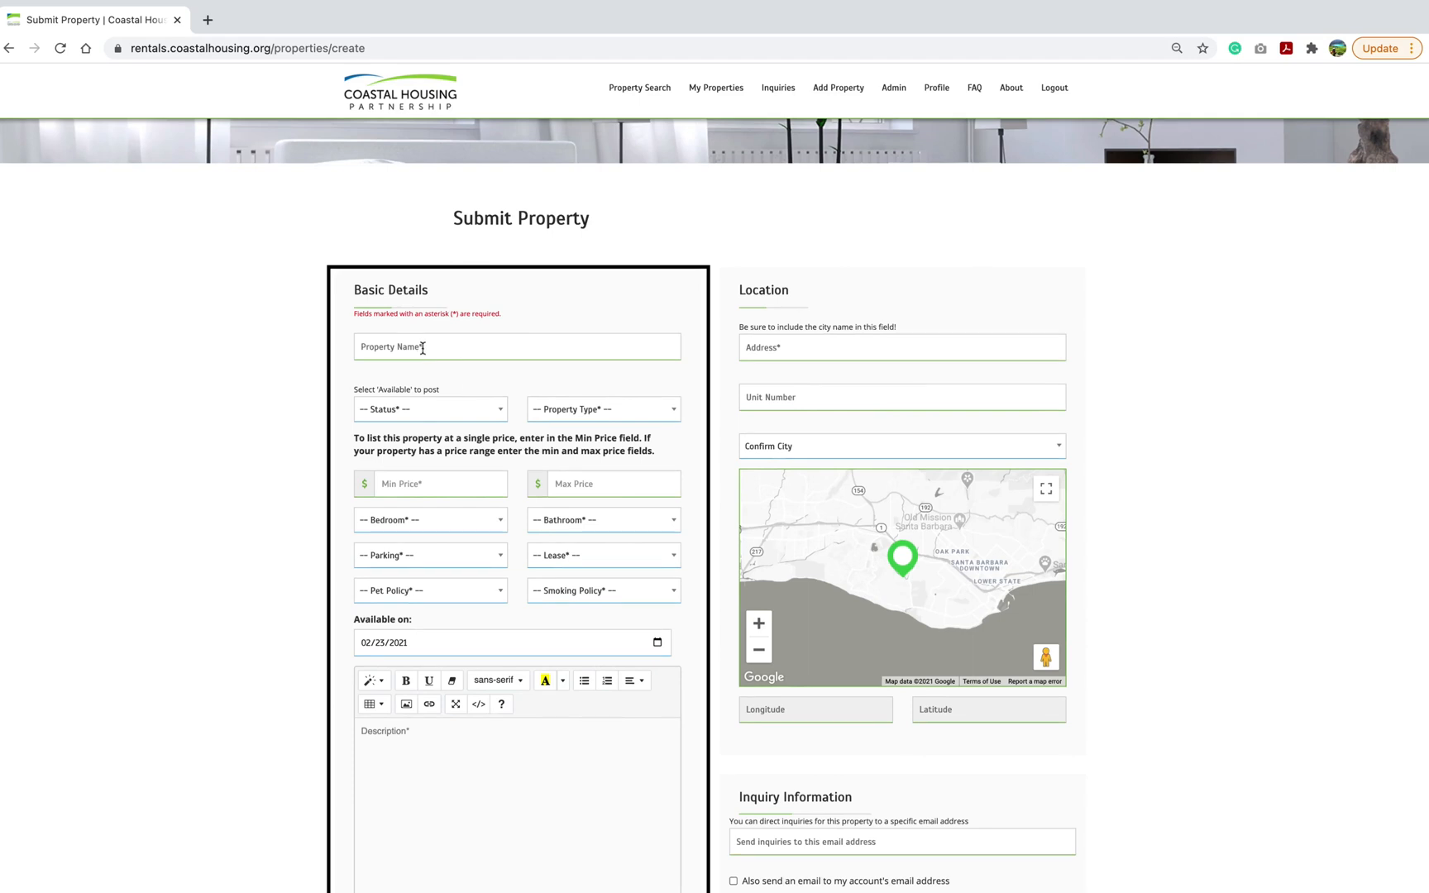
Open the Status dropdown to review its options without choosing one.
left_click(494, 418)
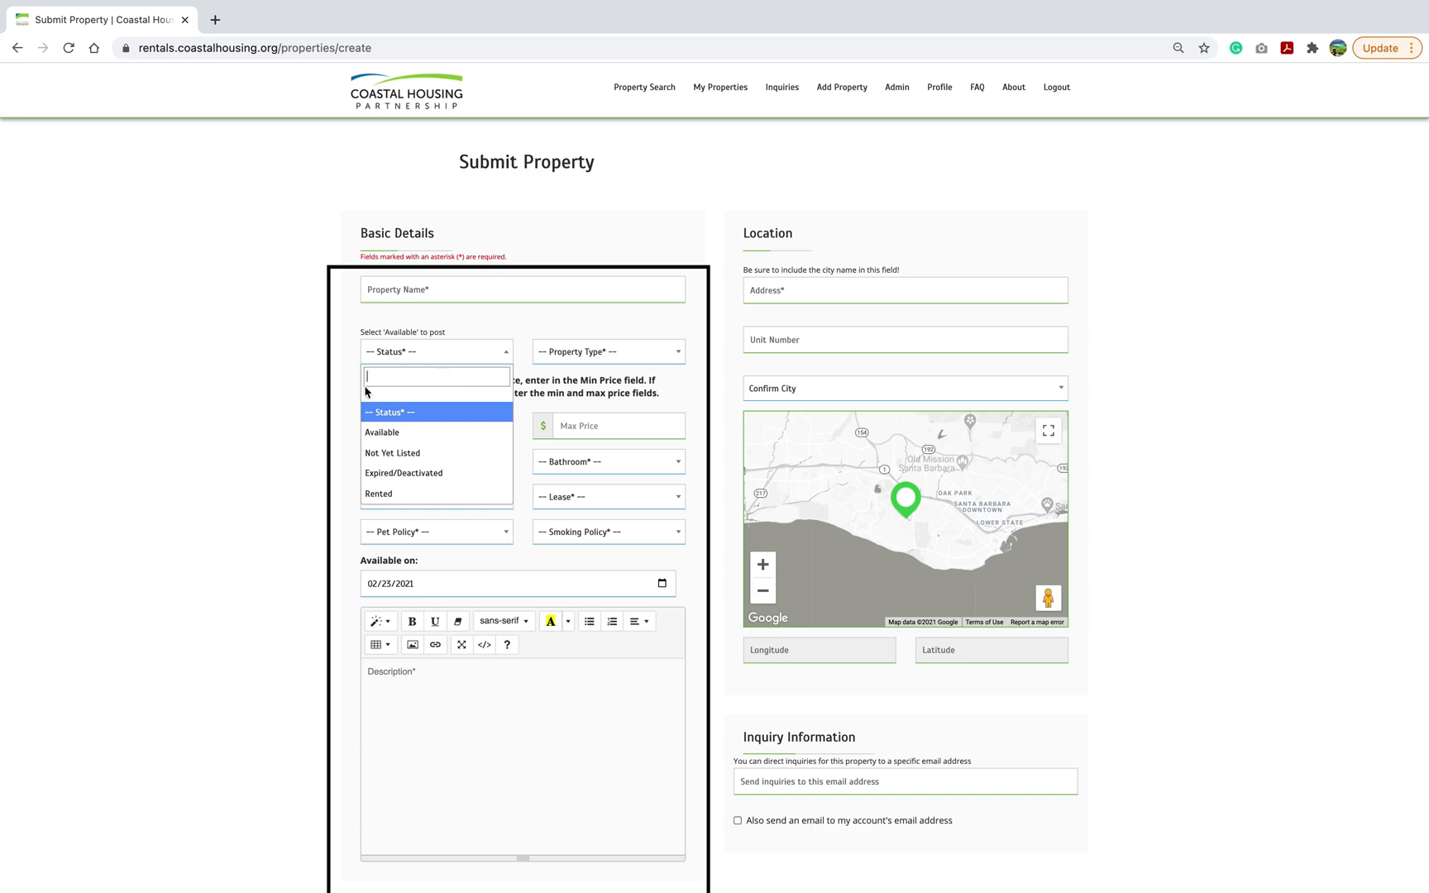
left_click(345, 405)
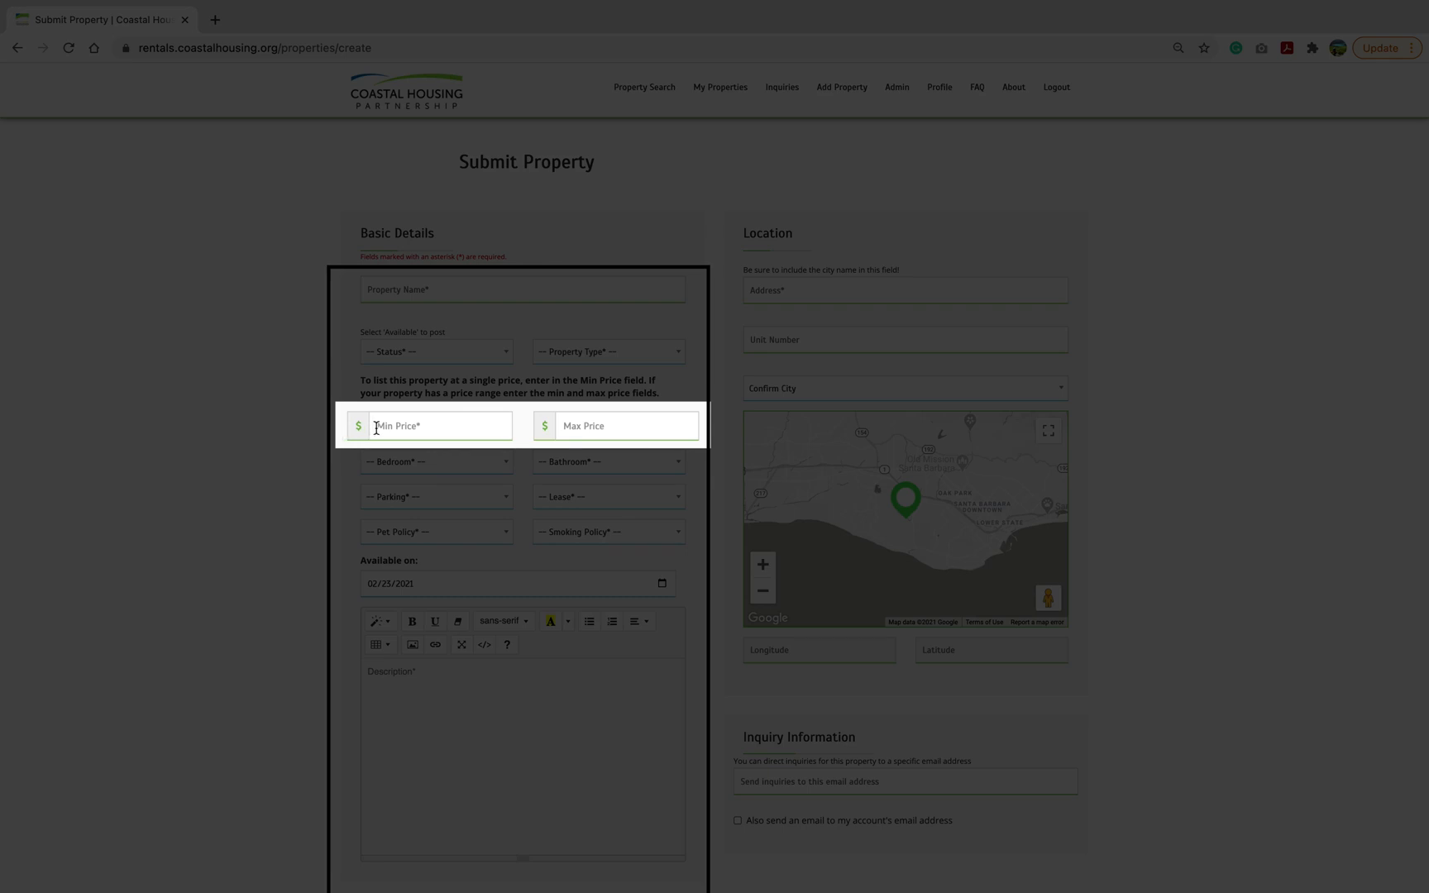
Enter a minimum price of 2,000 and a maximum price of 2,700.
left_click(409, 426)
left_click(423, 461)
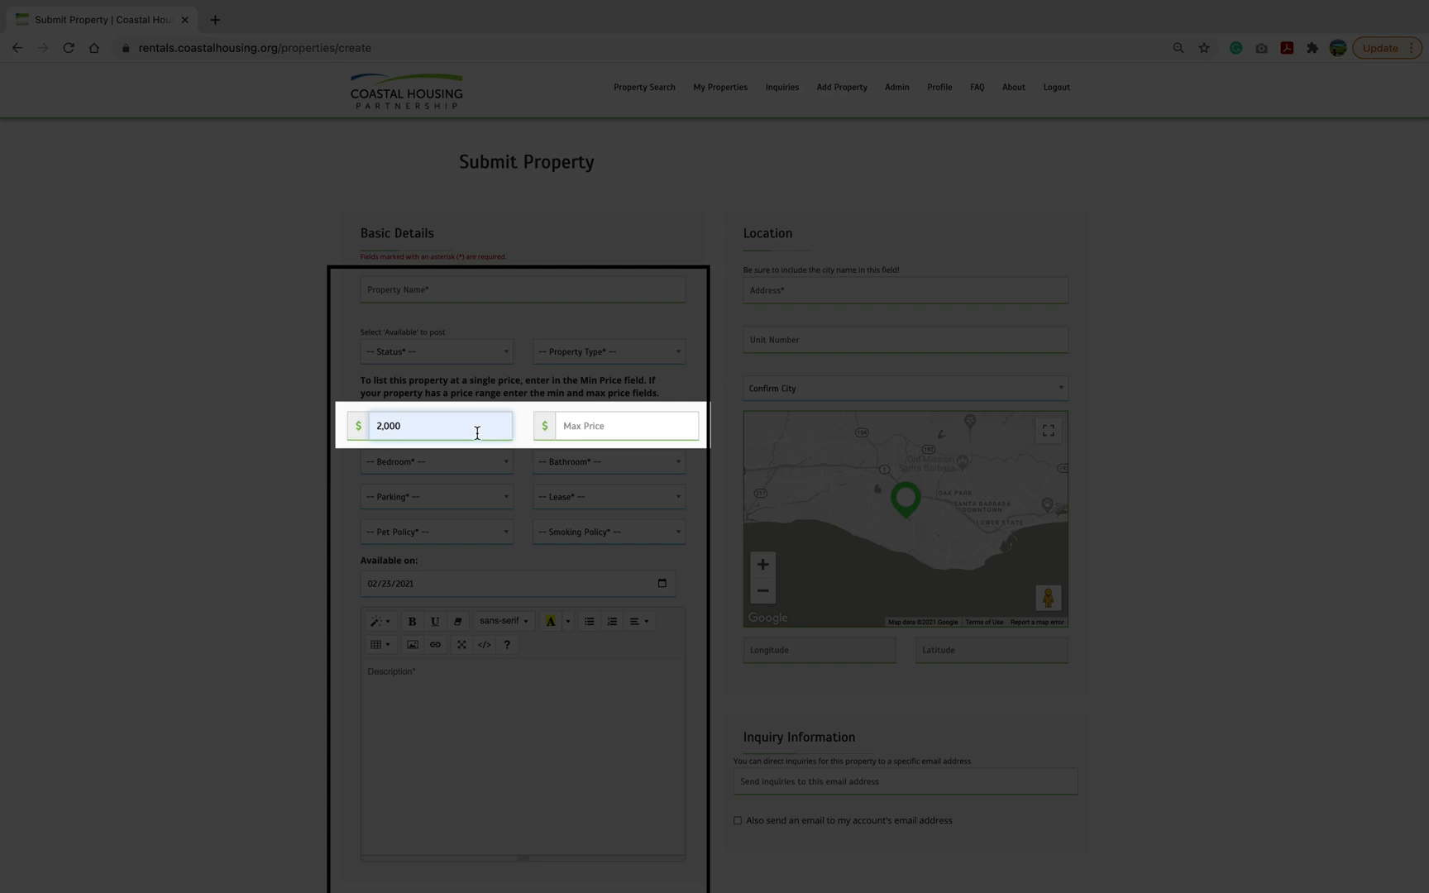
left_click(651, 429)
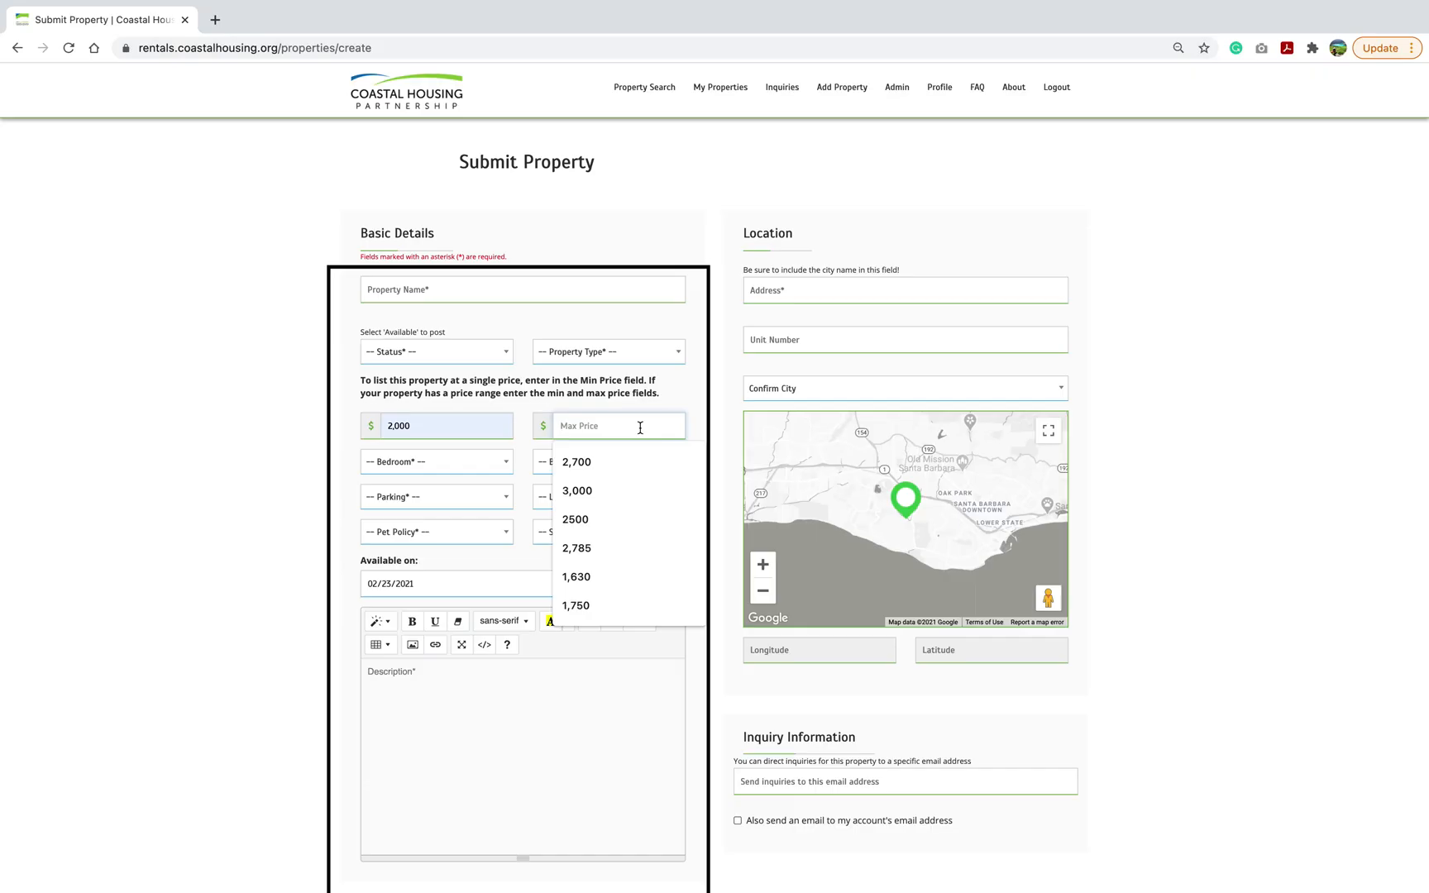
left_click(634, 460)
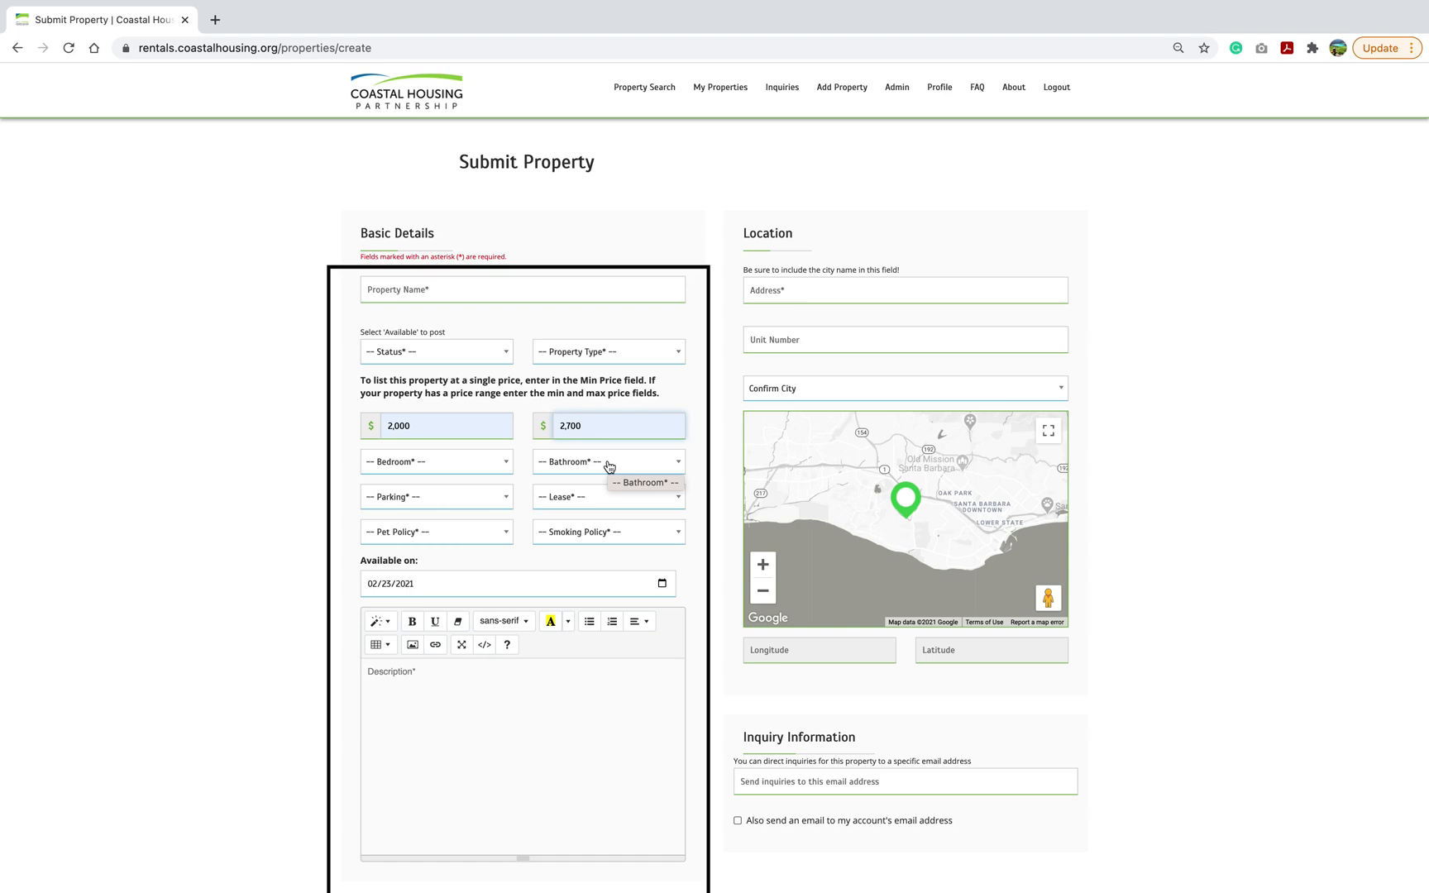
Review the options in the bedroom, parking, pet policy, property type, bathroom, lease, smoking policy and availability date fields without changing them.
left_click(470, 467)
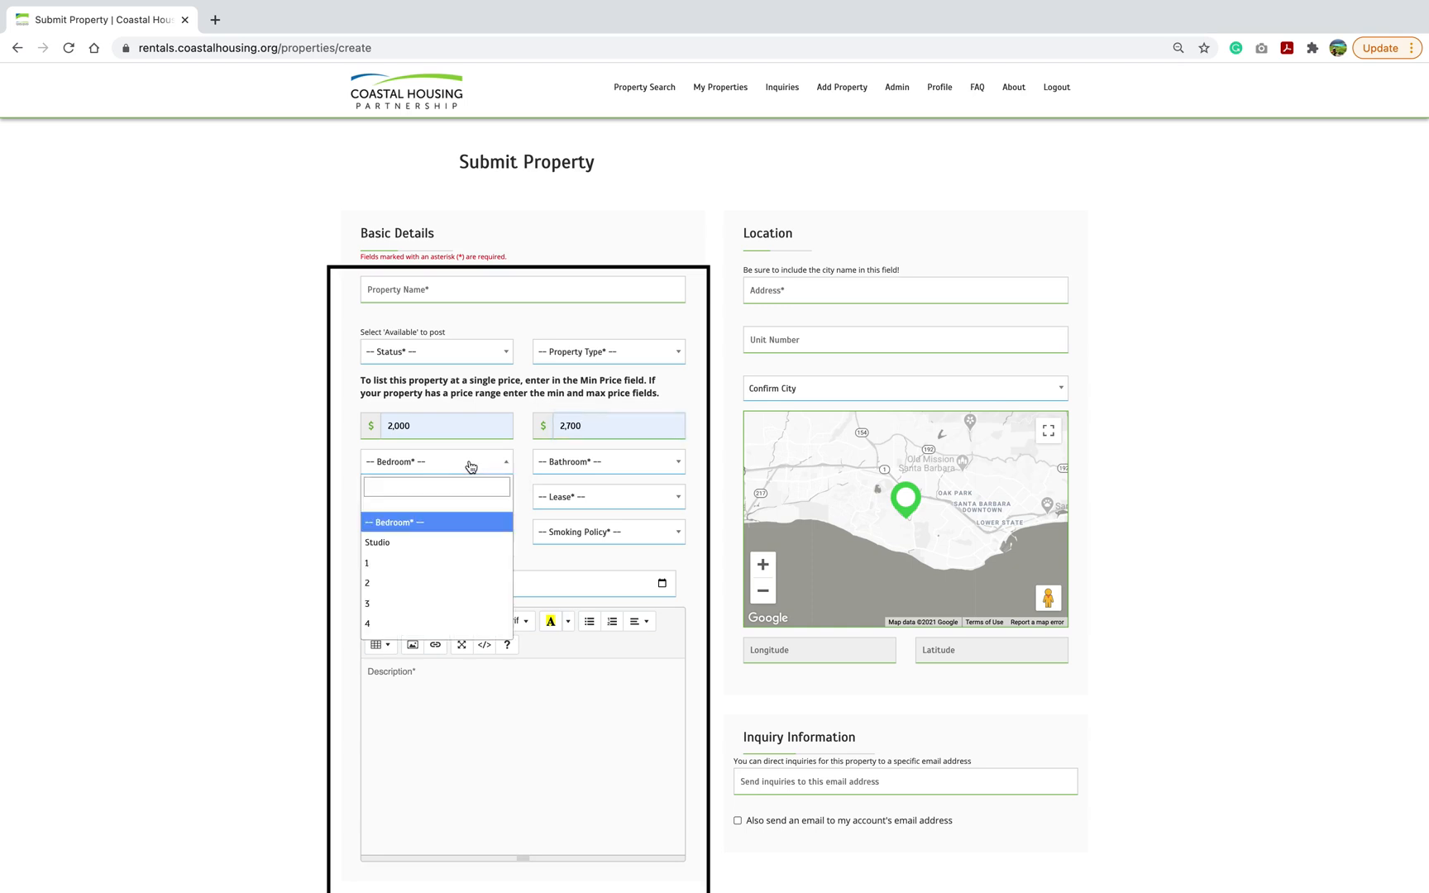
left_click(353, 520)
left_click(475, 502)
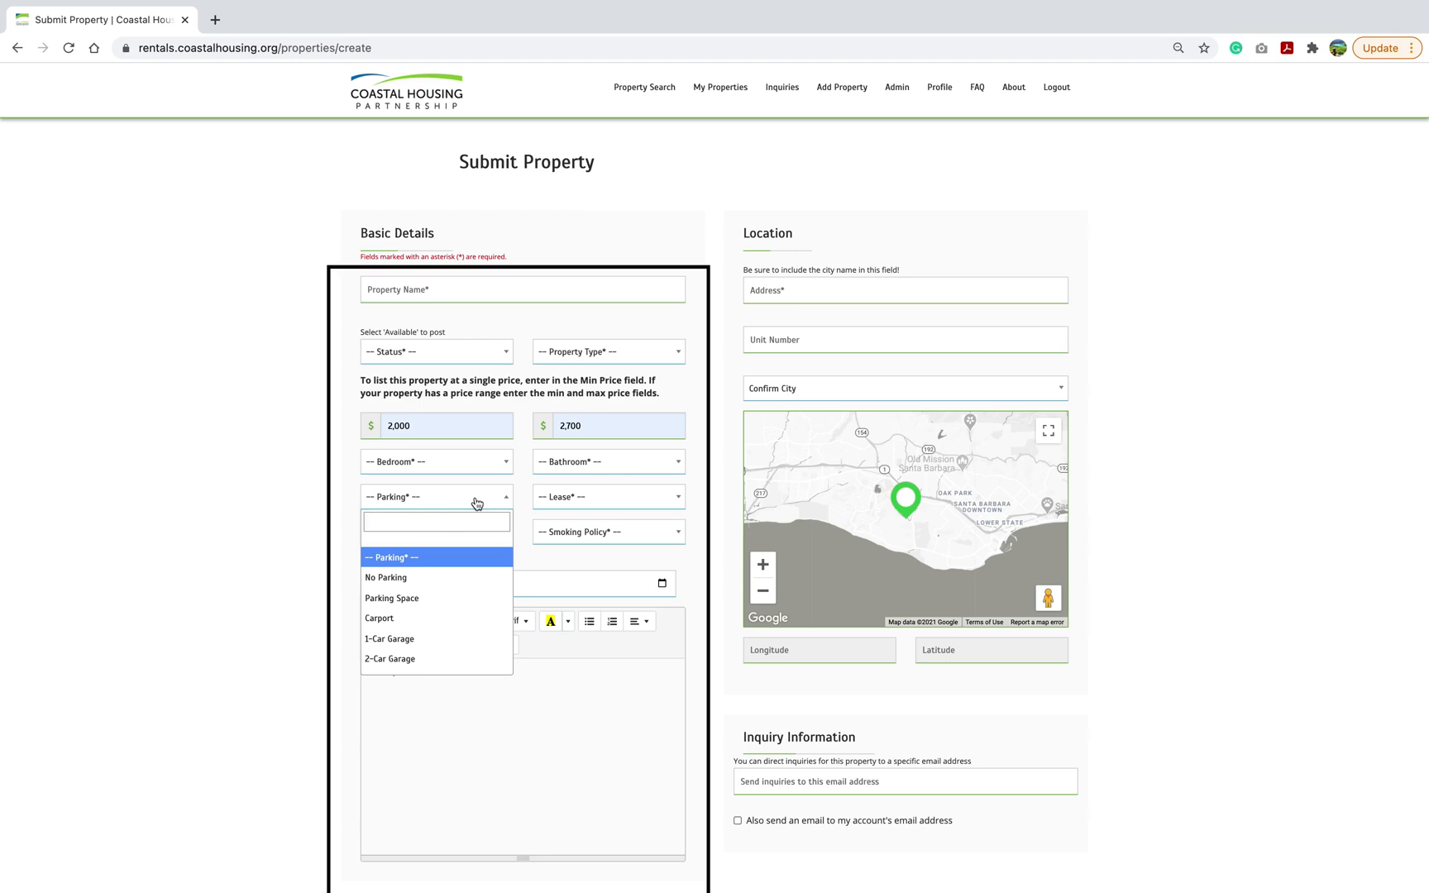
left_click(352, 573)
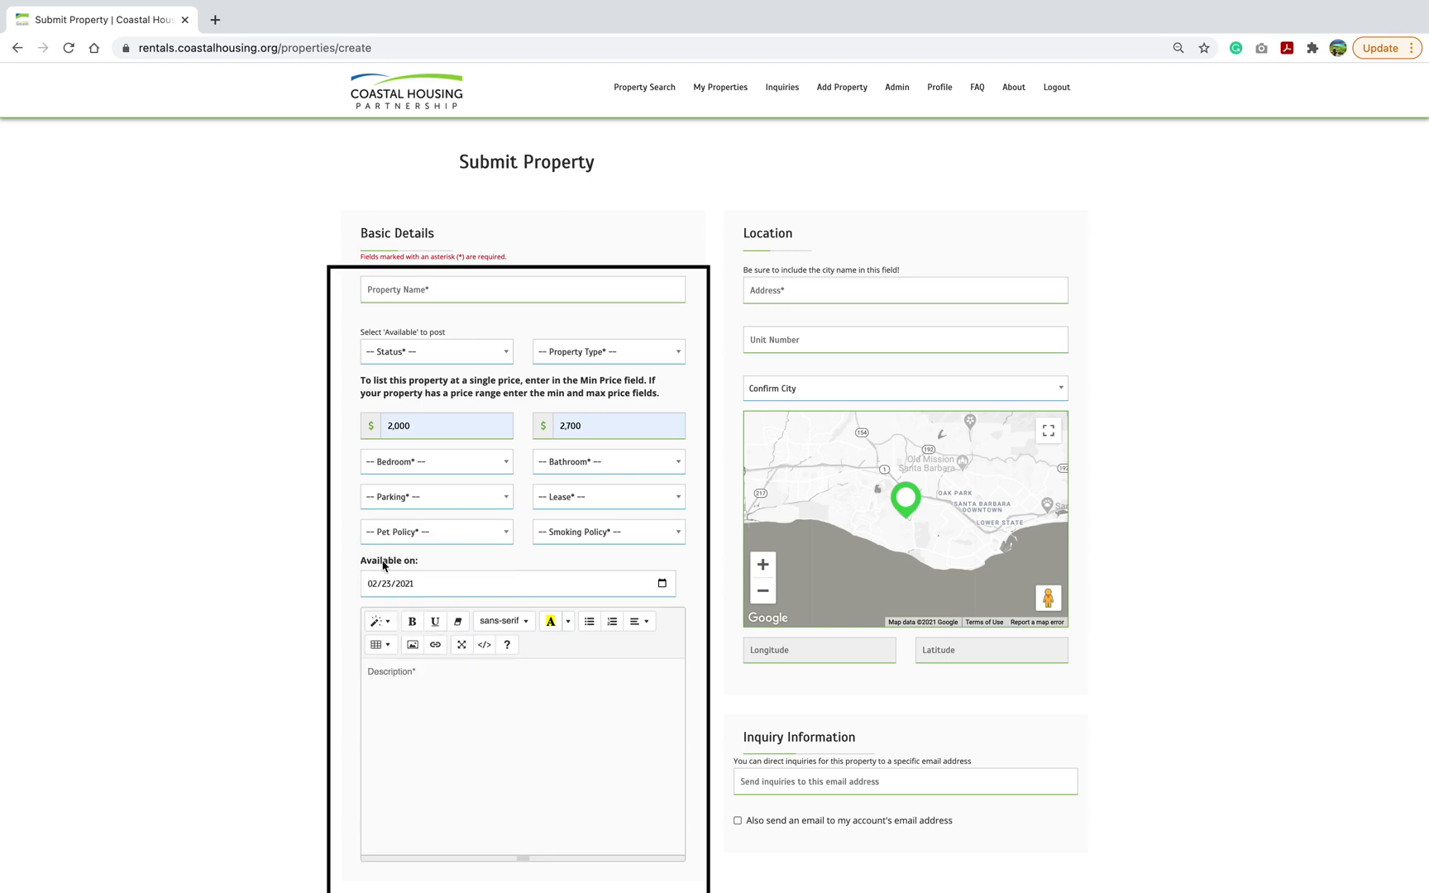
left_click(483, 543)
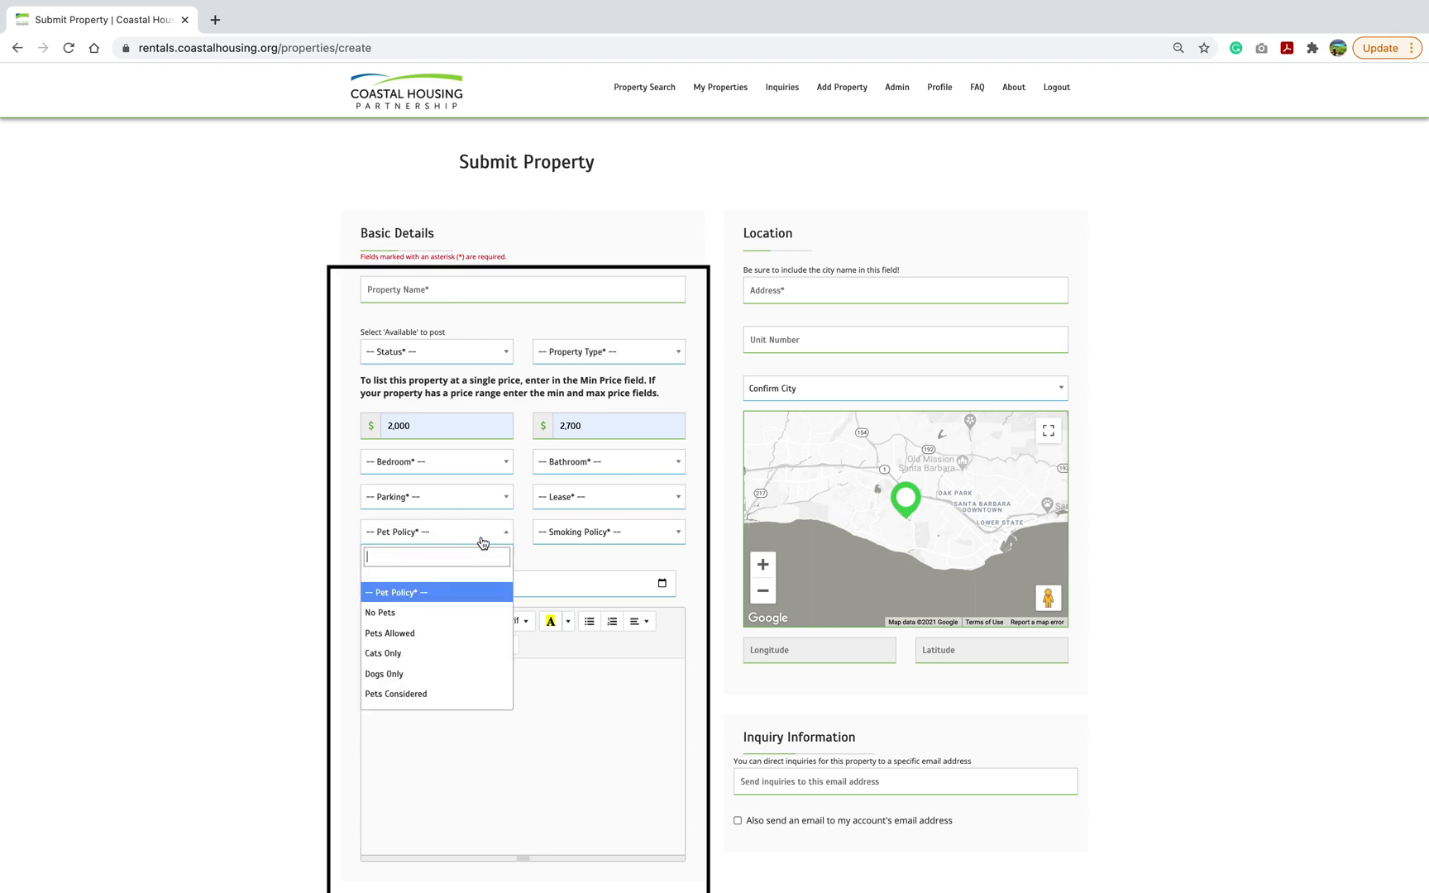
left_click(311, 580)
left_click(639, 354)
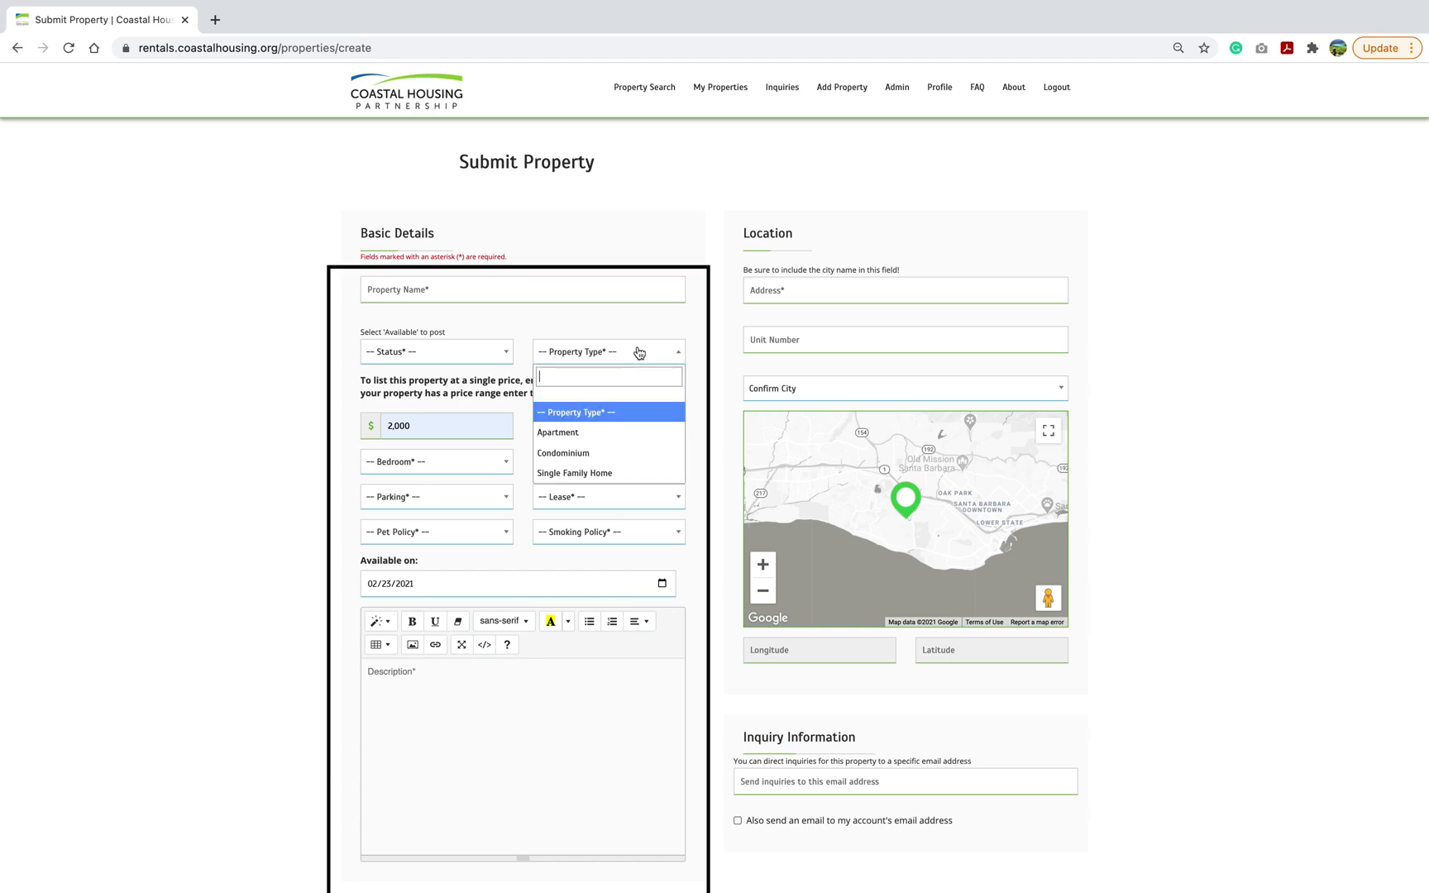
left_click(695, 395)
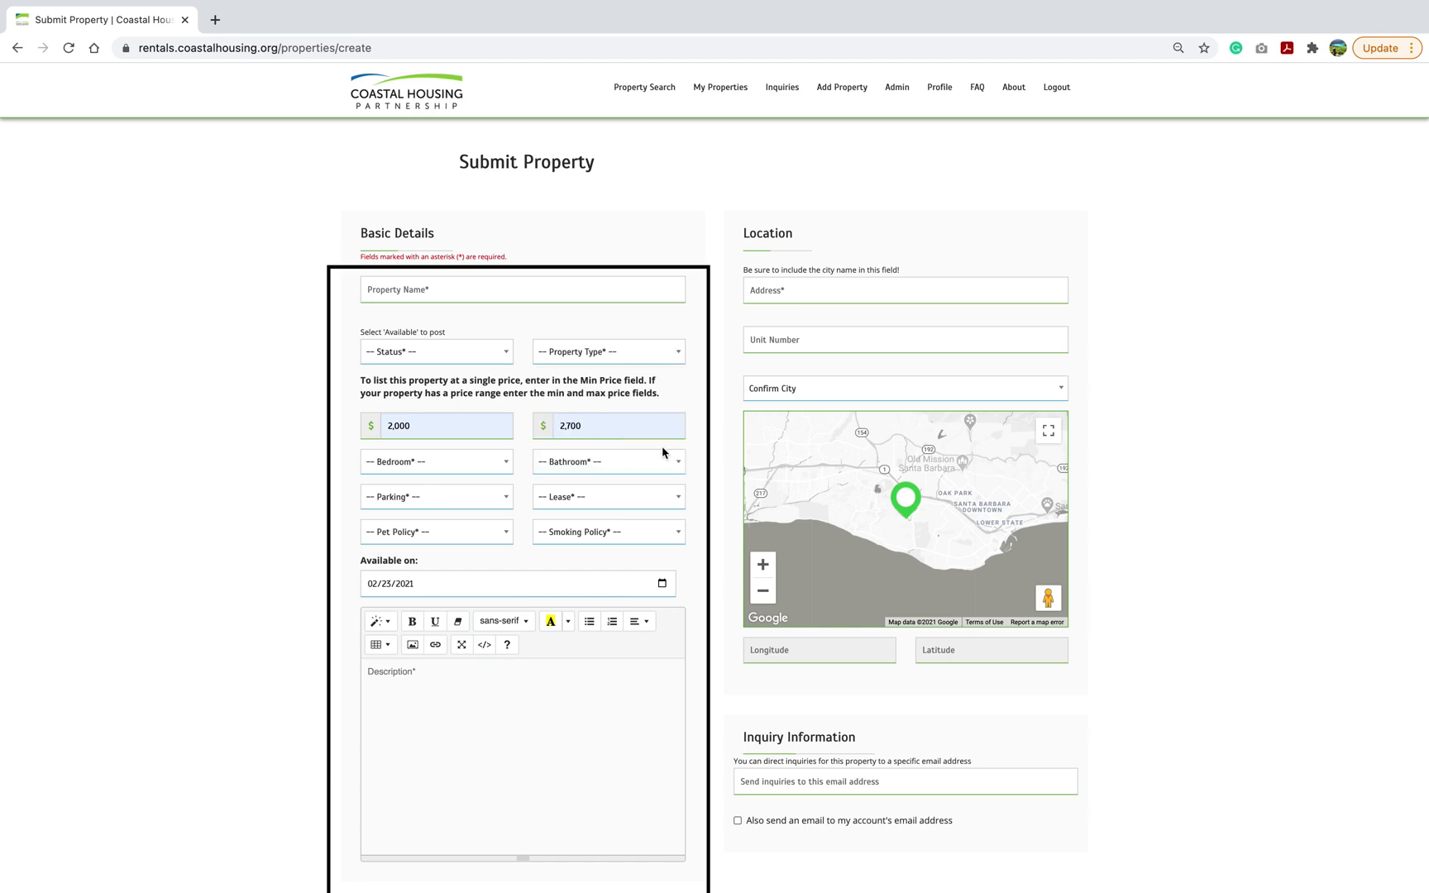
left_click(657, 467)
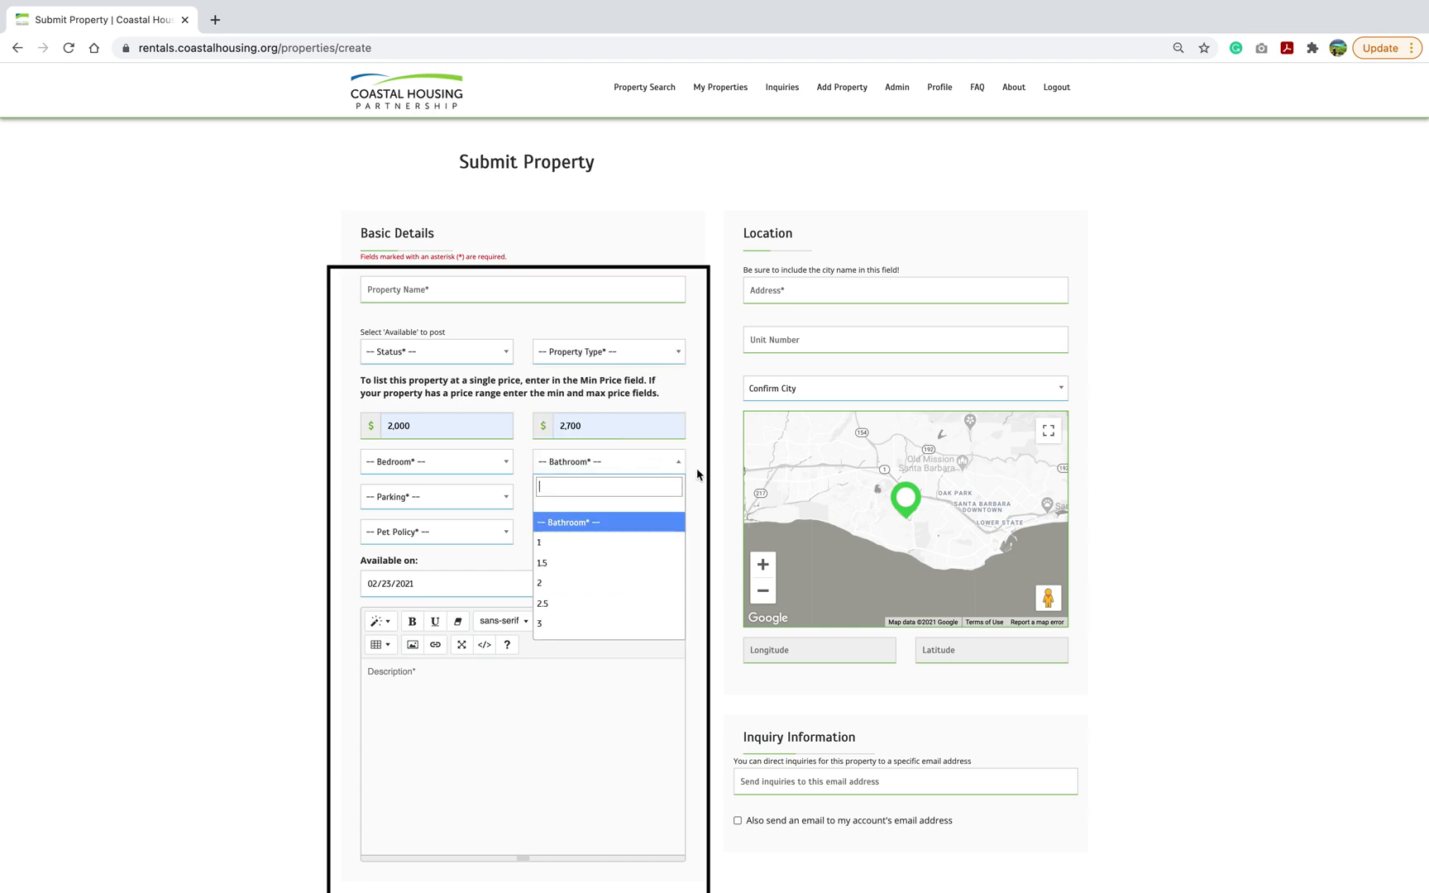
left_click(697, 472)
left_click(649, 510)
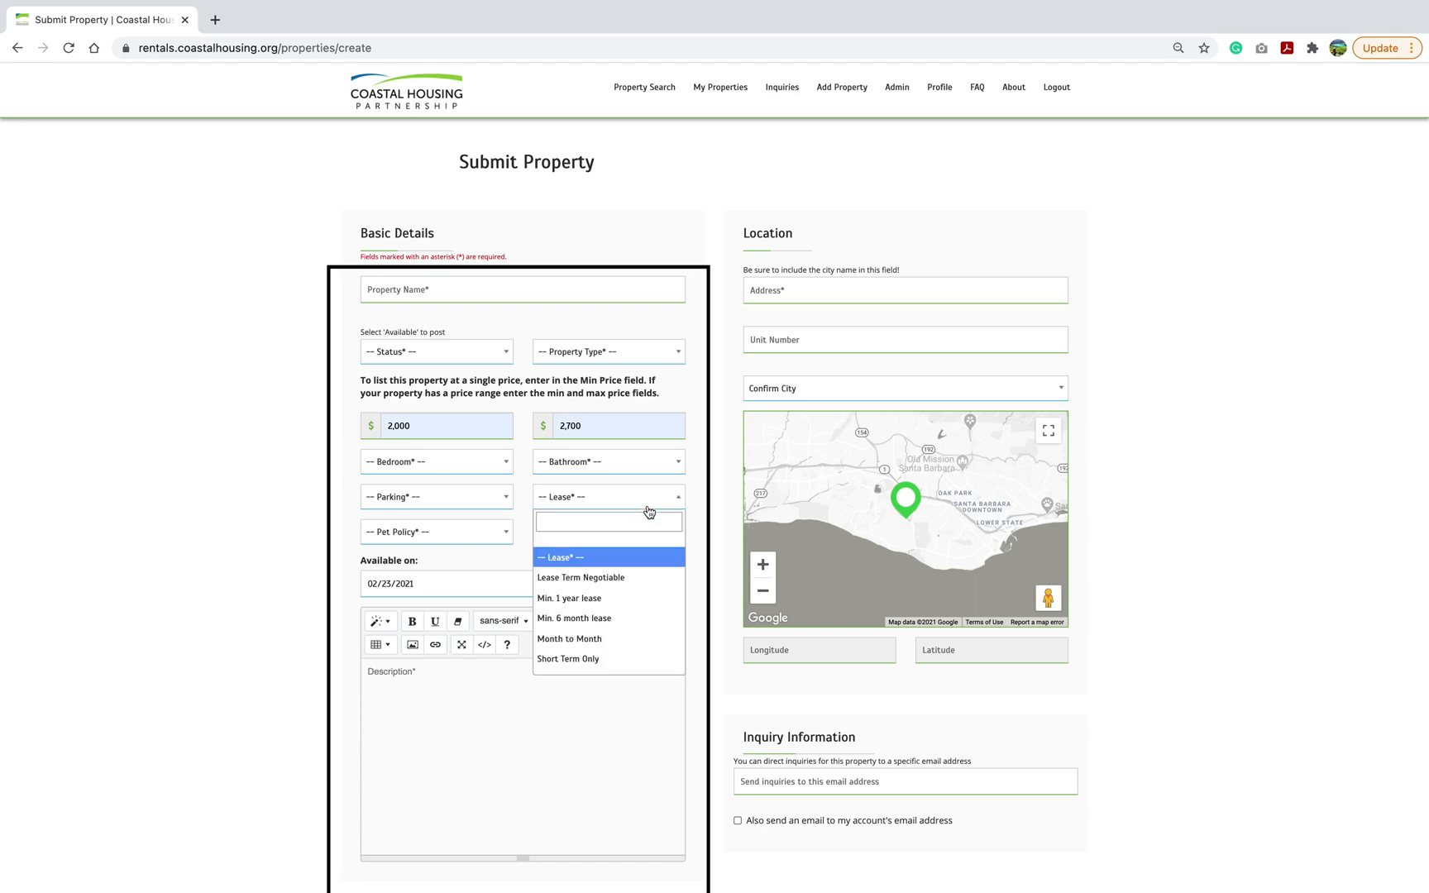
left_click(699, 514)
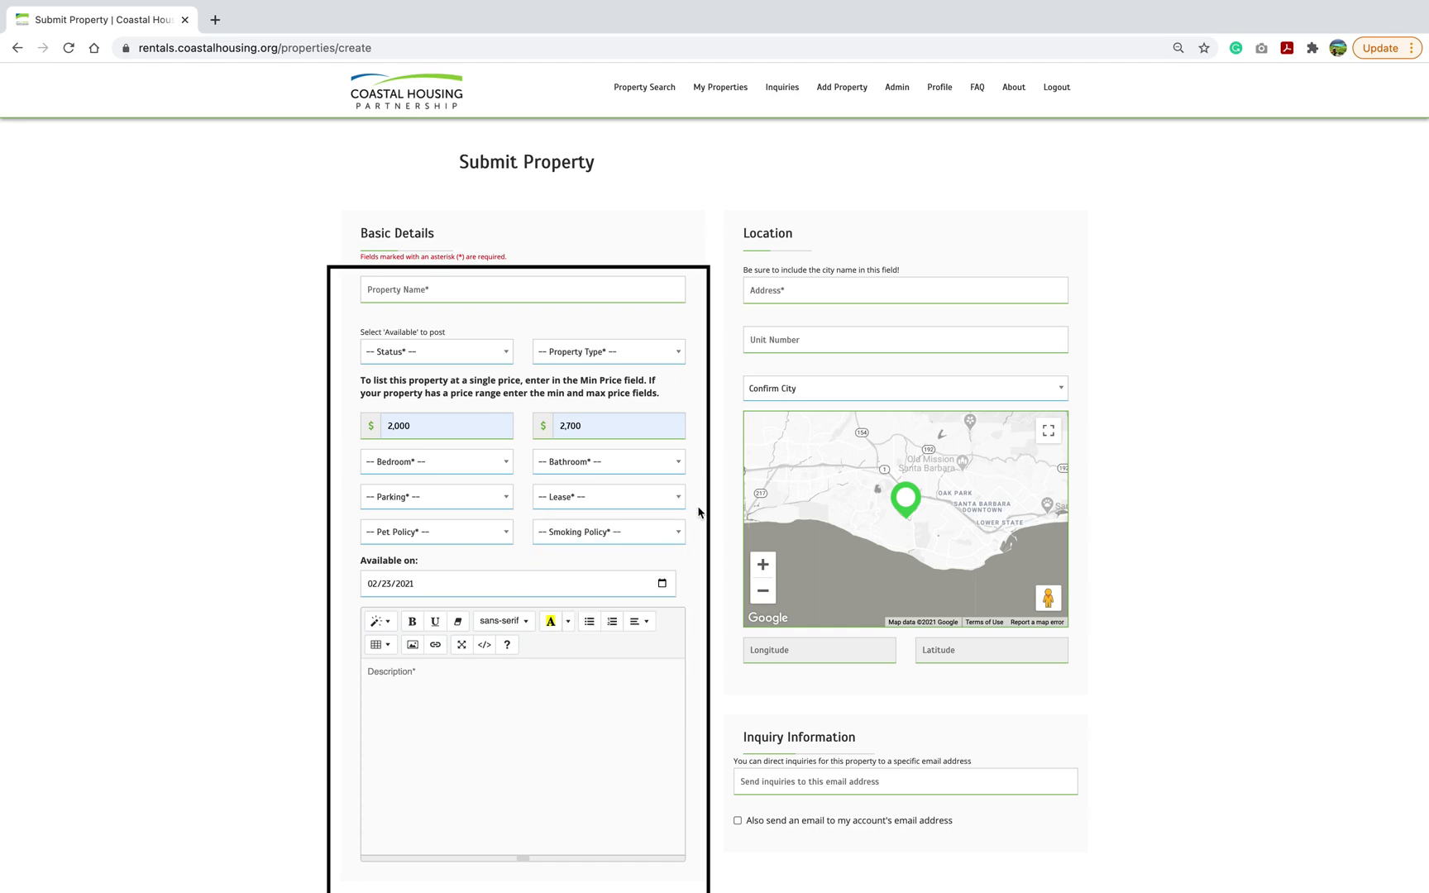
left_click(647, 531)
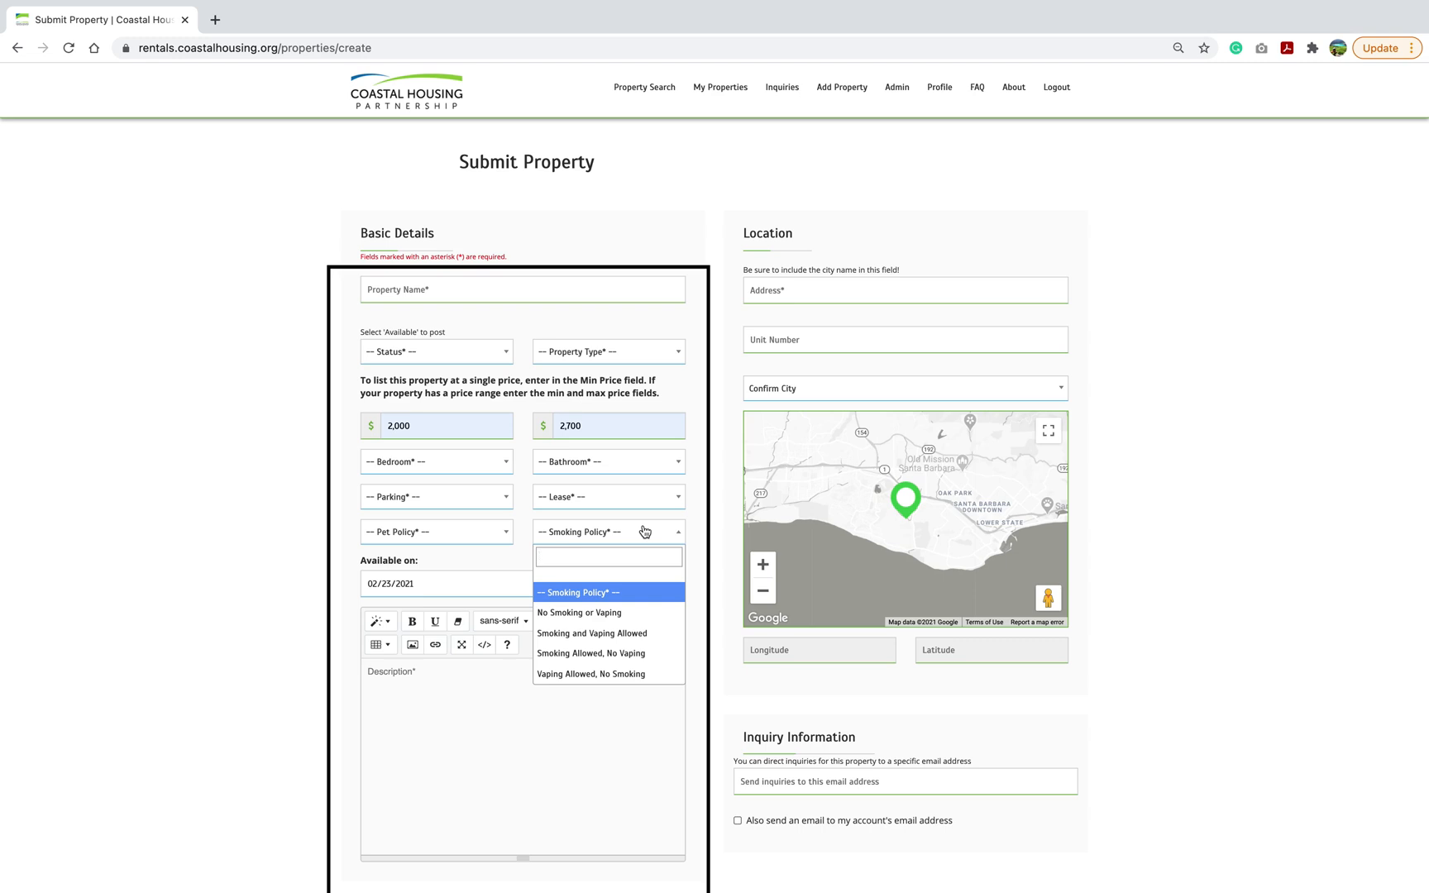
left_click(693, 535)
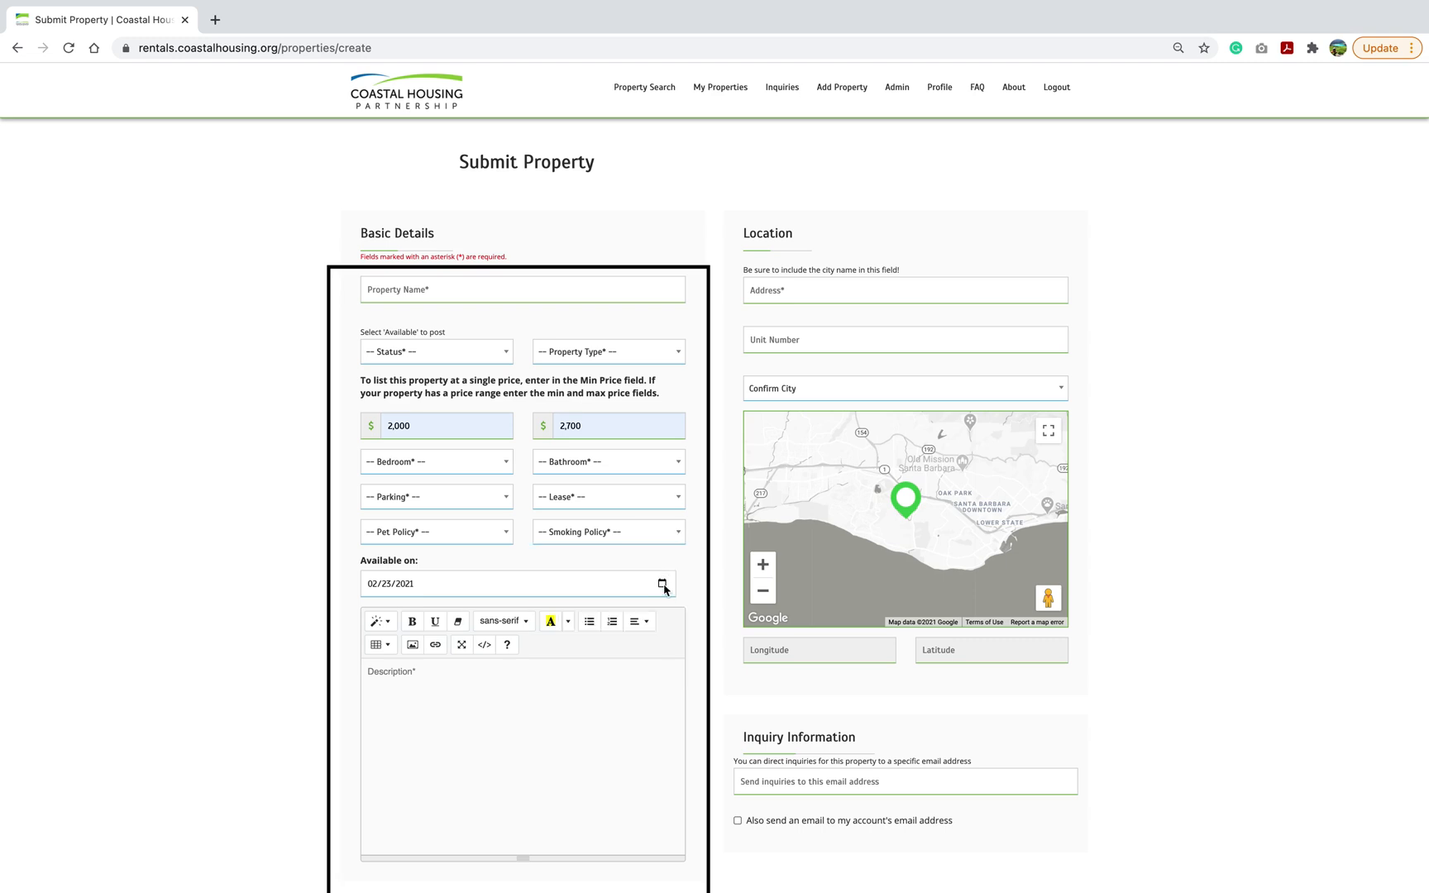
left_click(664, 588)
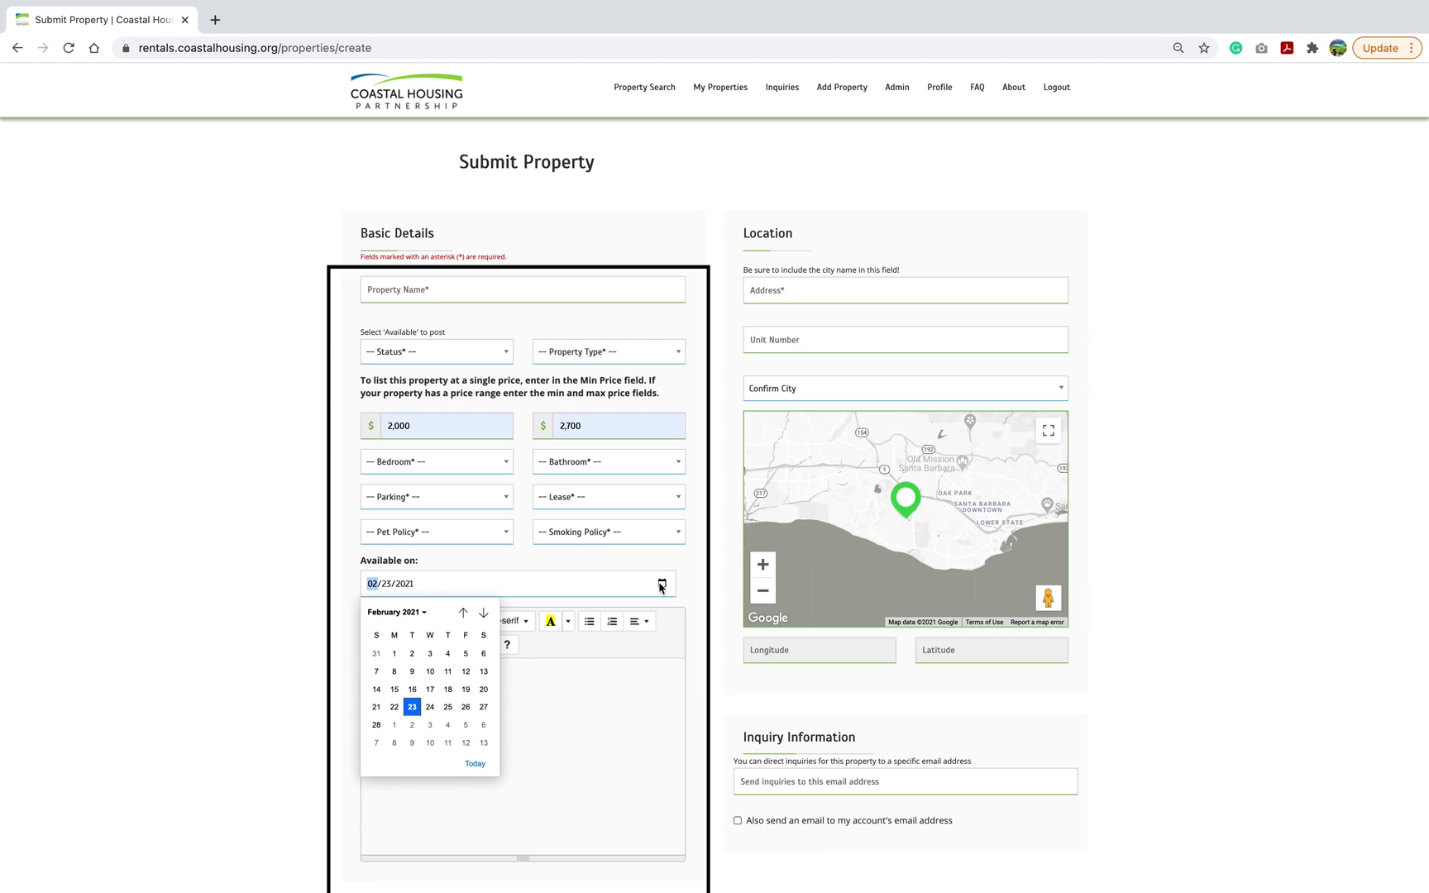
left_click(369, 672)
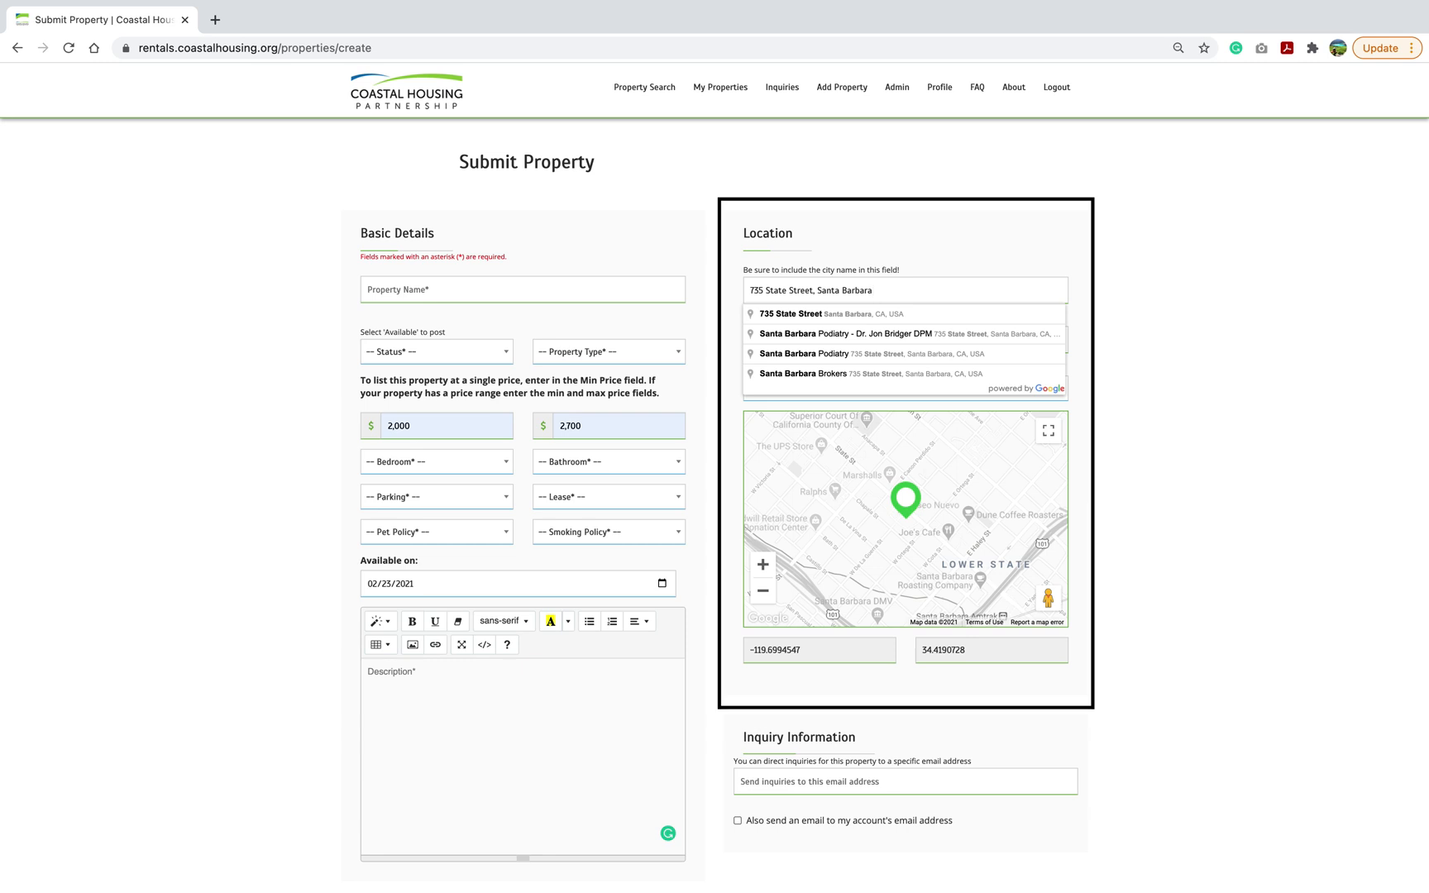
left_click(915, 314)
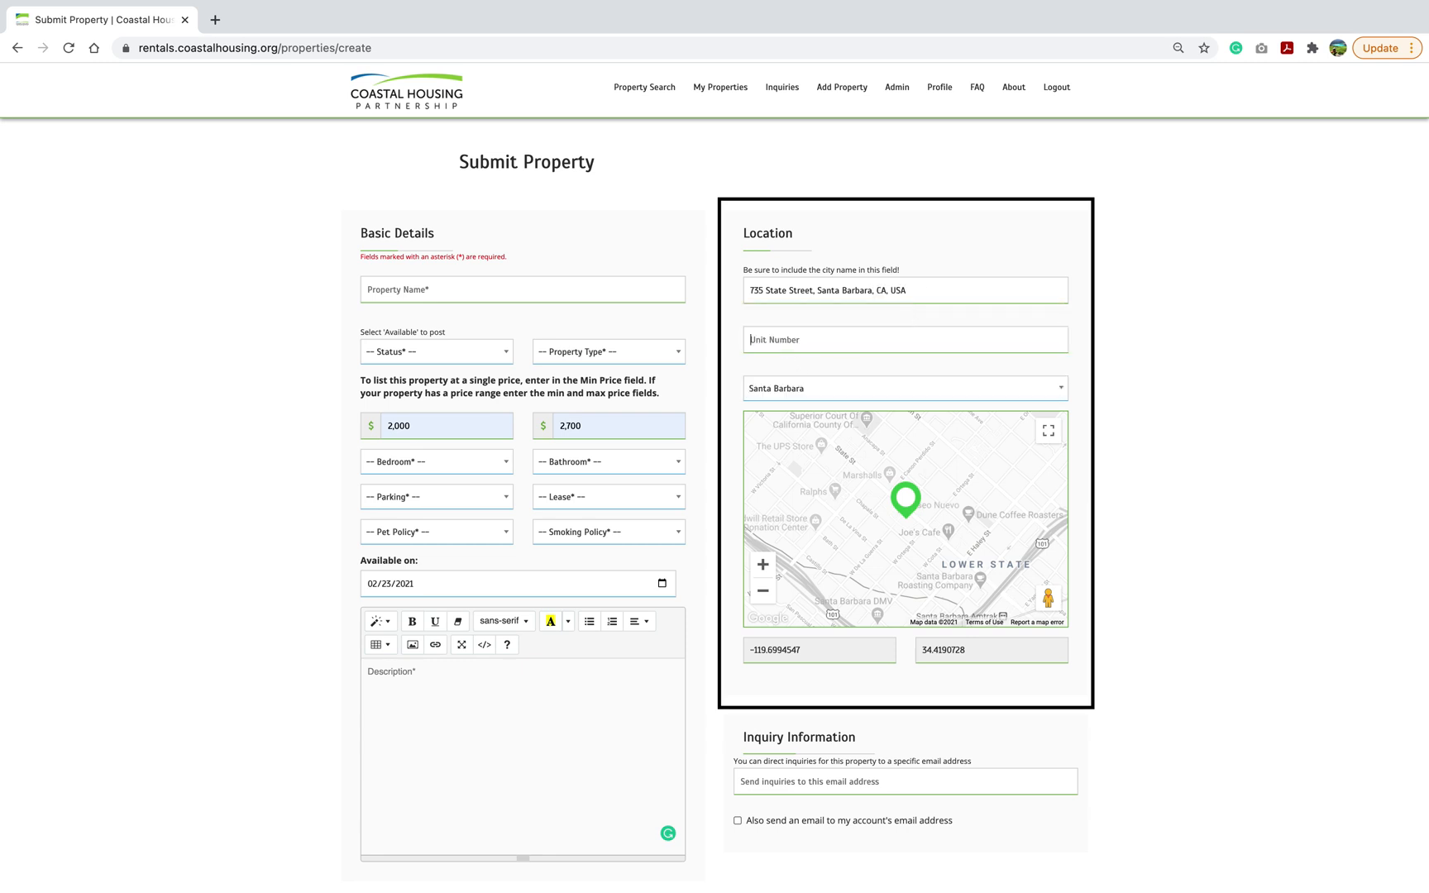
type("608")
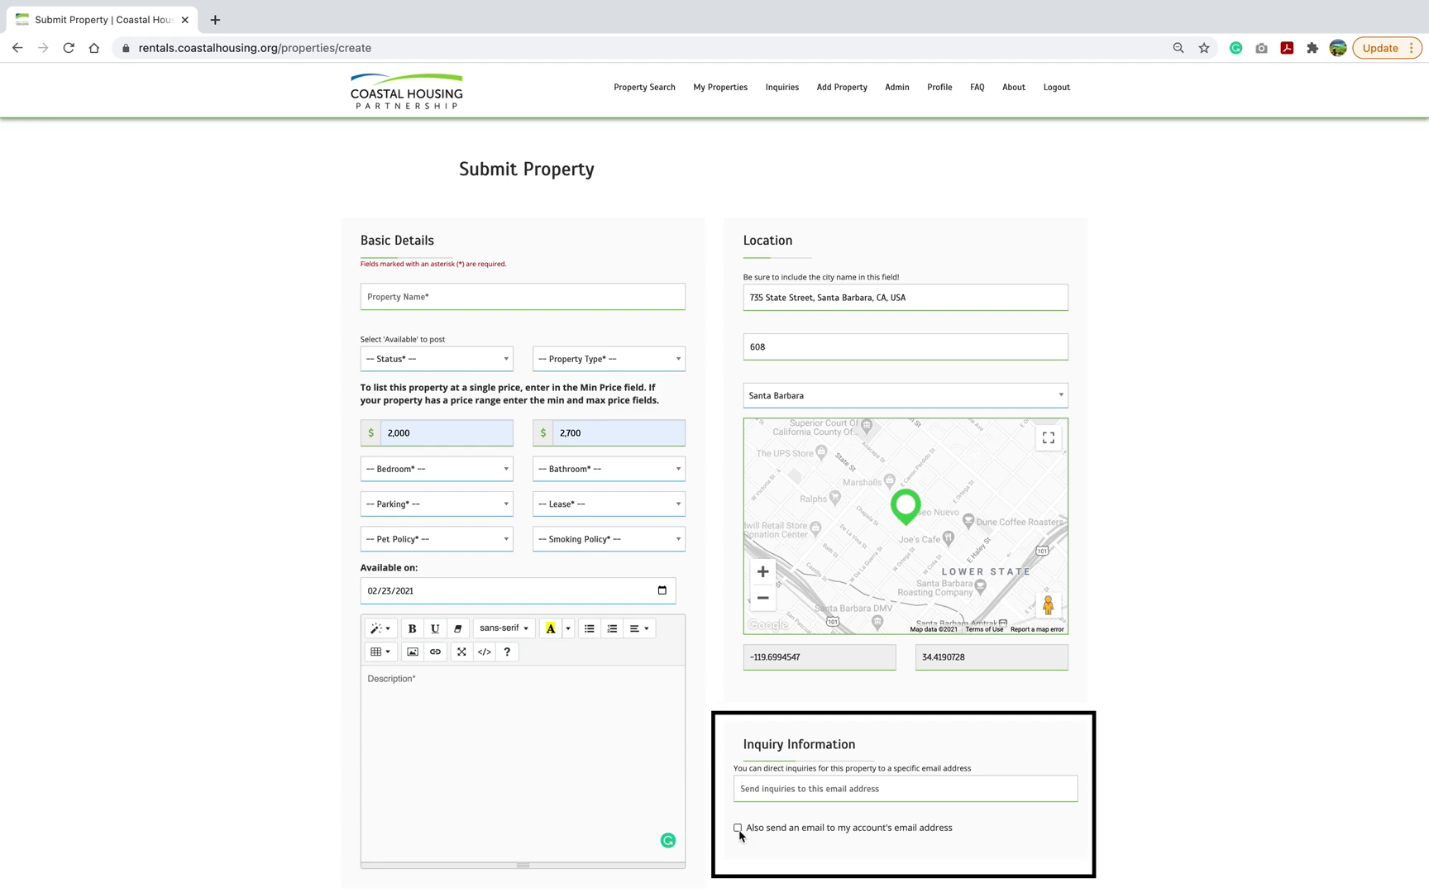
left_click(737, 827)
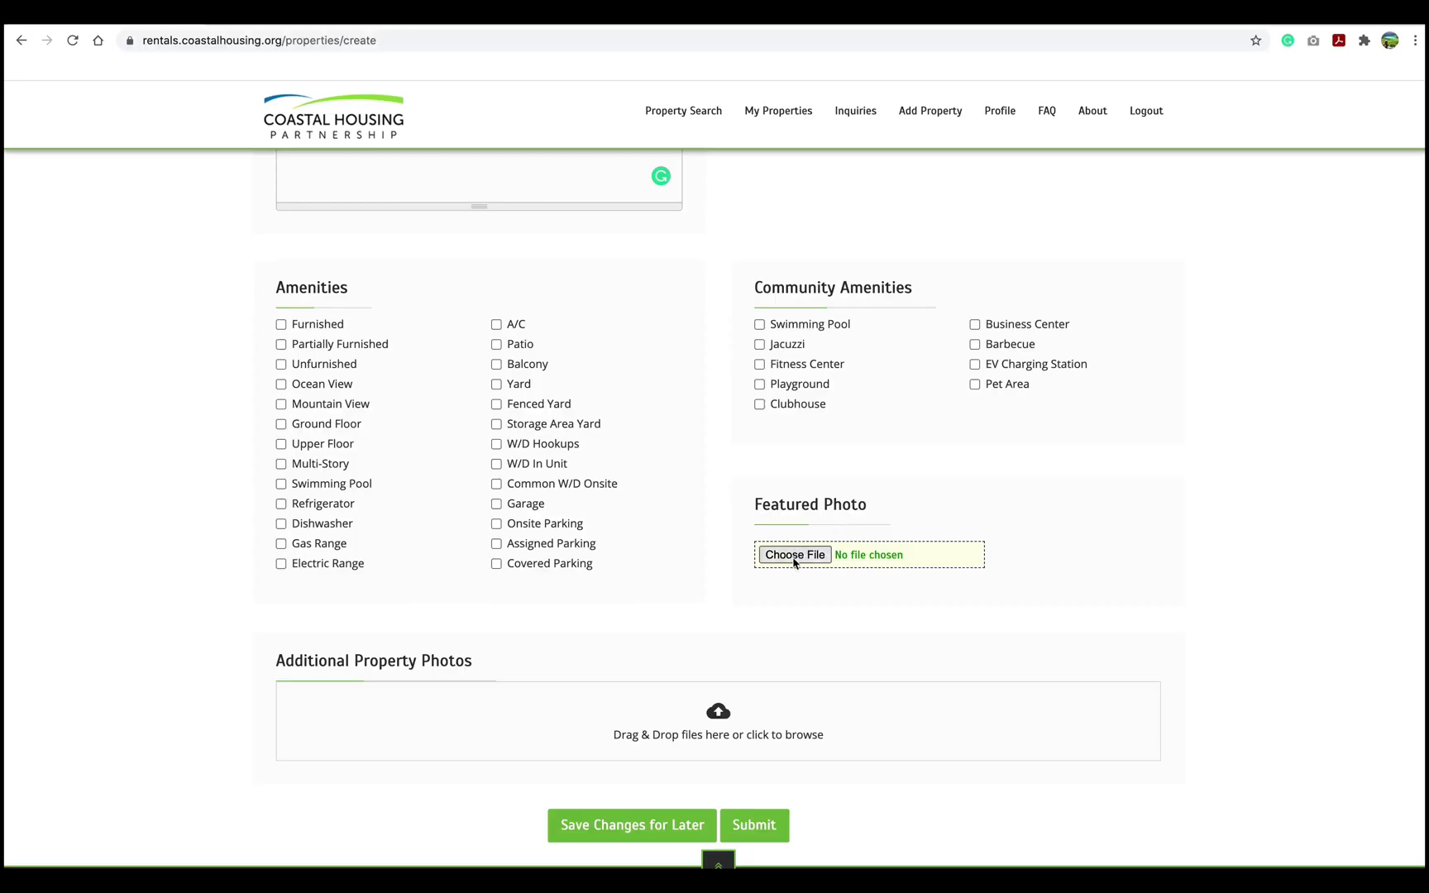
Set the featured photo to test-property1-a507ec51009c382c68a47078b1f8b419-s.jpg.
left_click(794, 558)
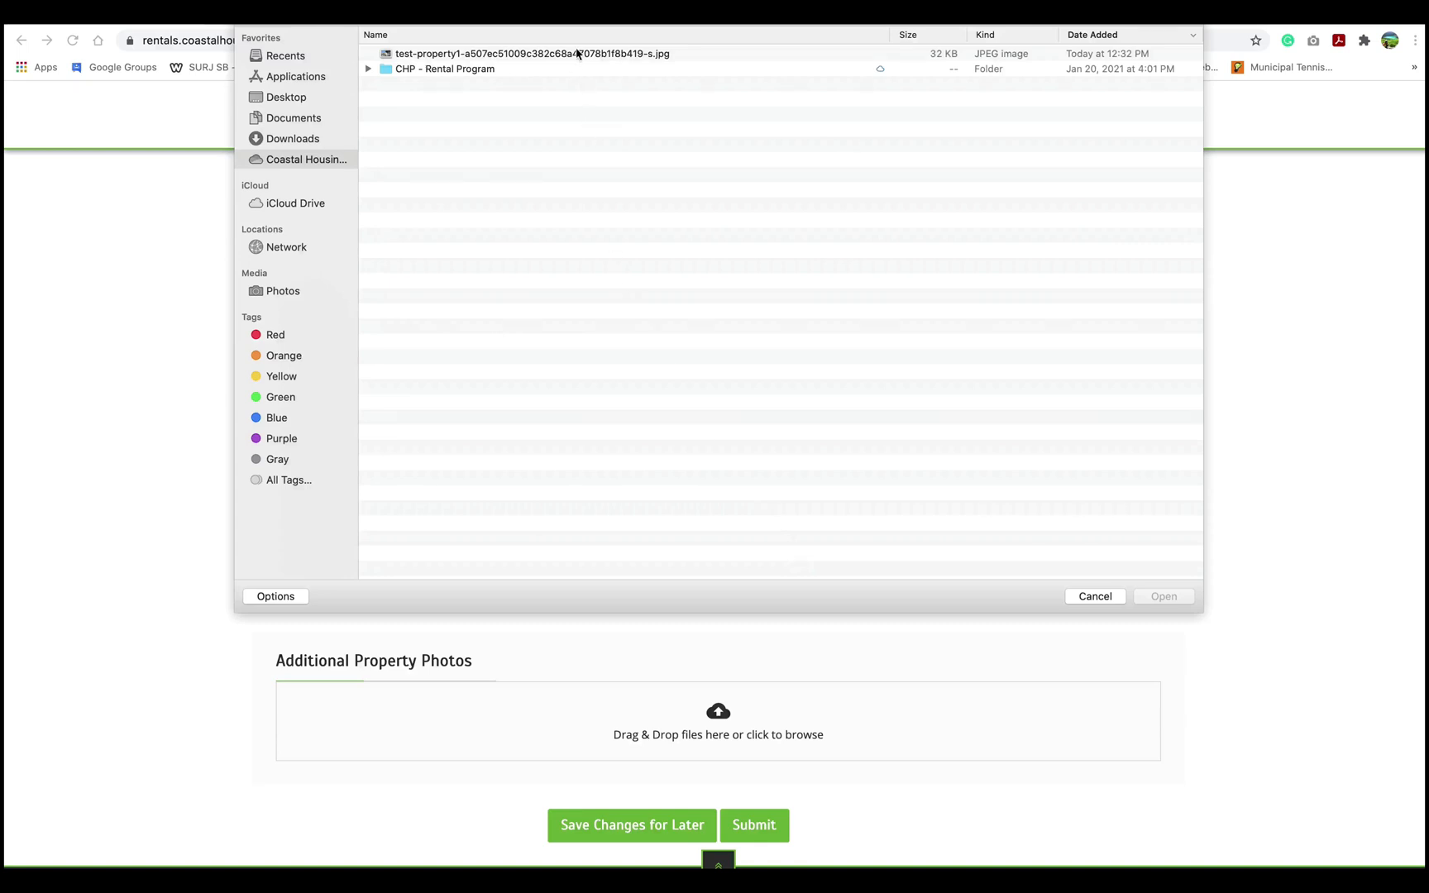
left_click(577, 53)
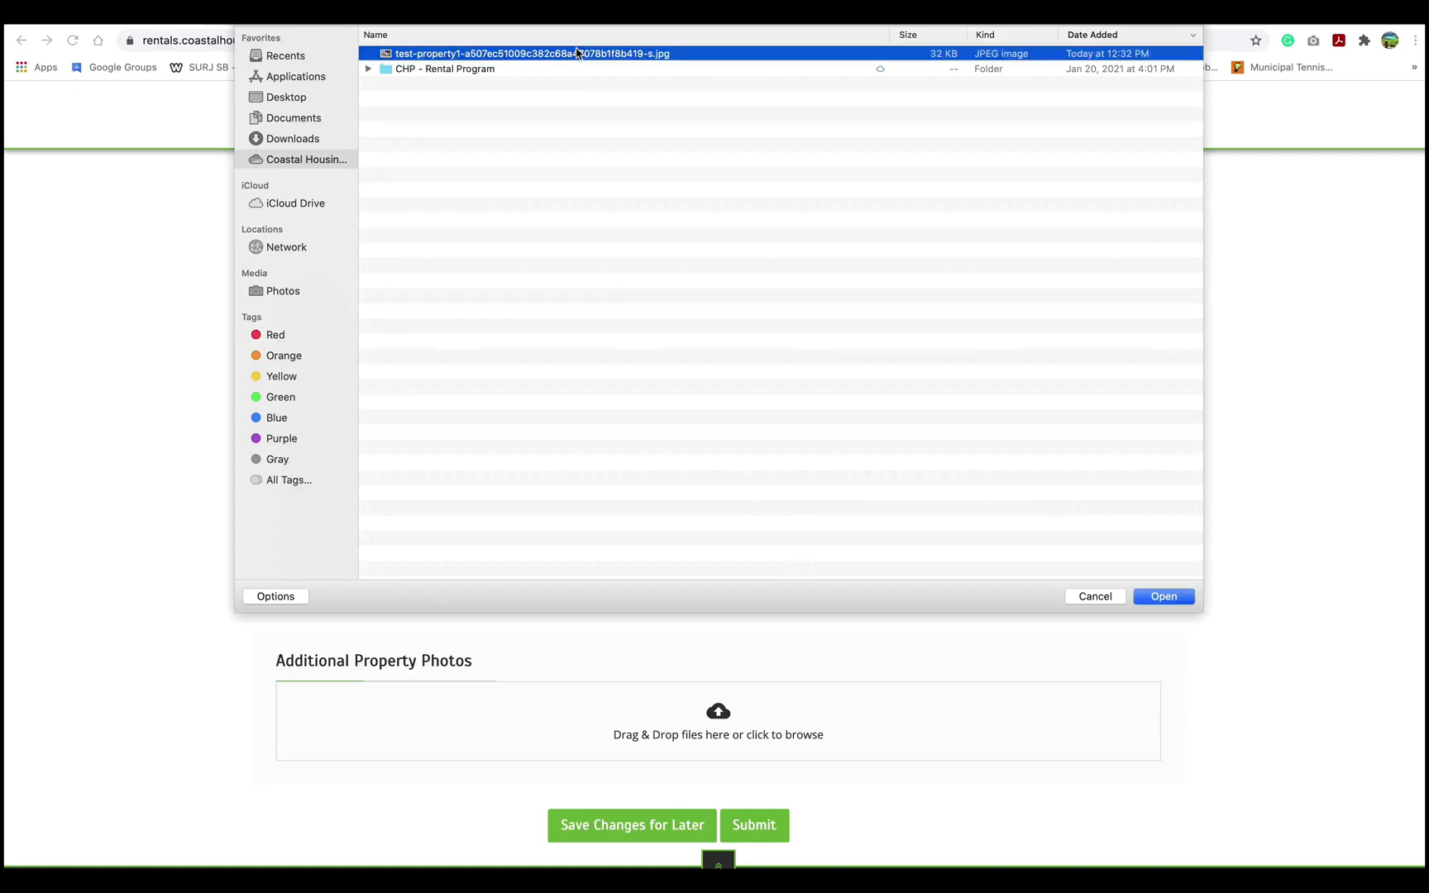
left_click(1180, 599)
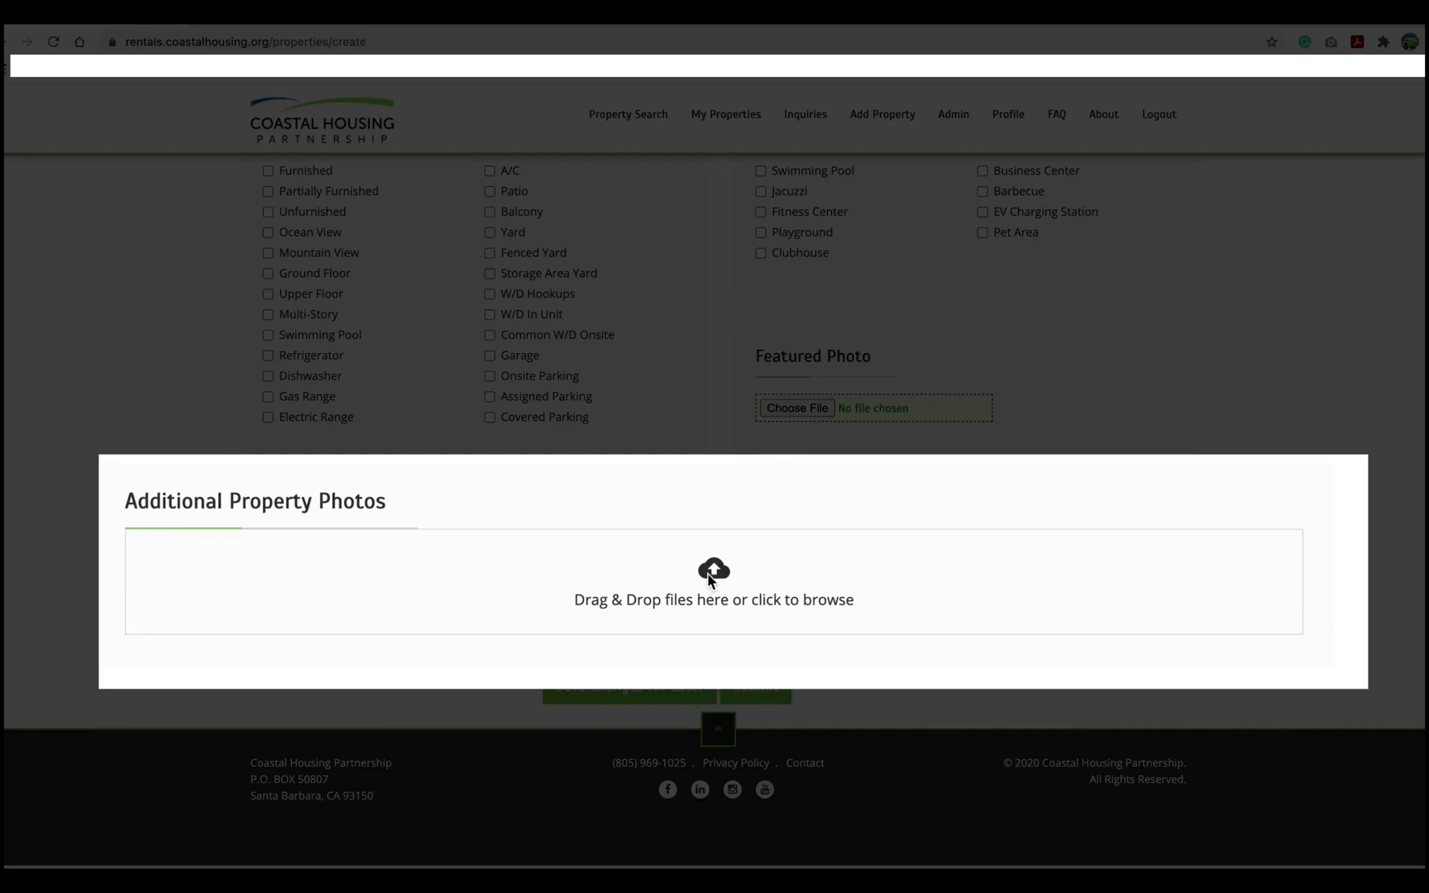
Upload download (1).png through download (5).png as additional property photos.
left_click(709, 581)
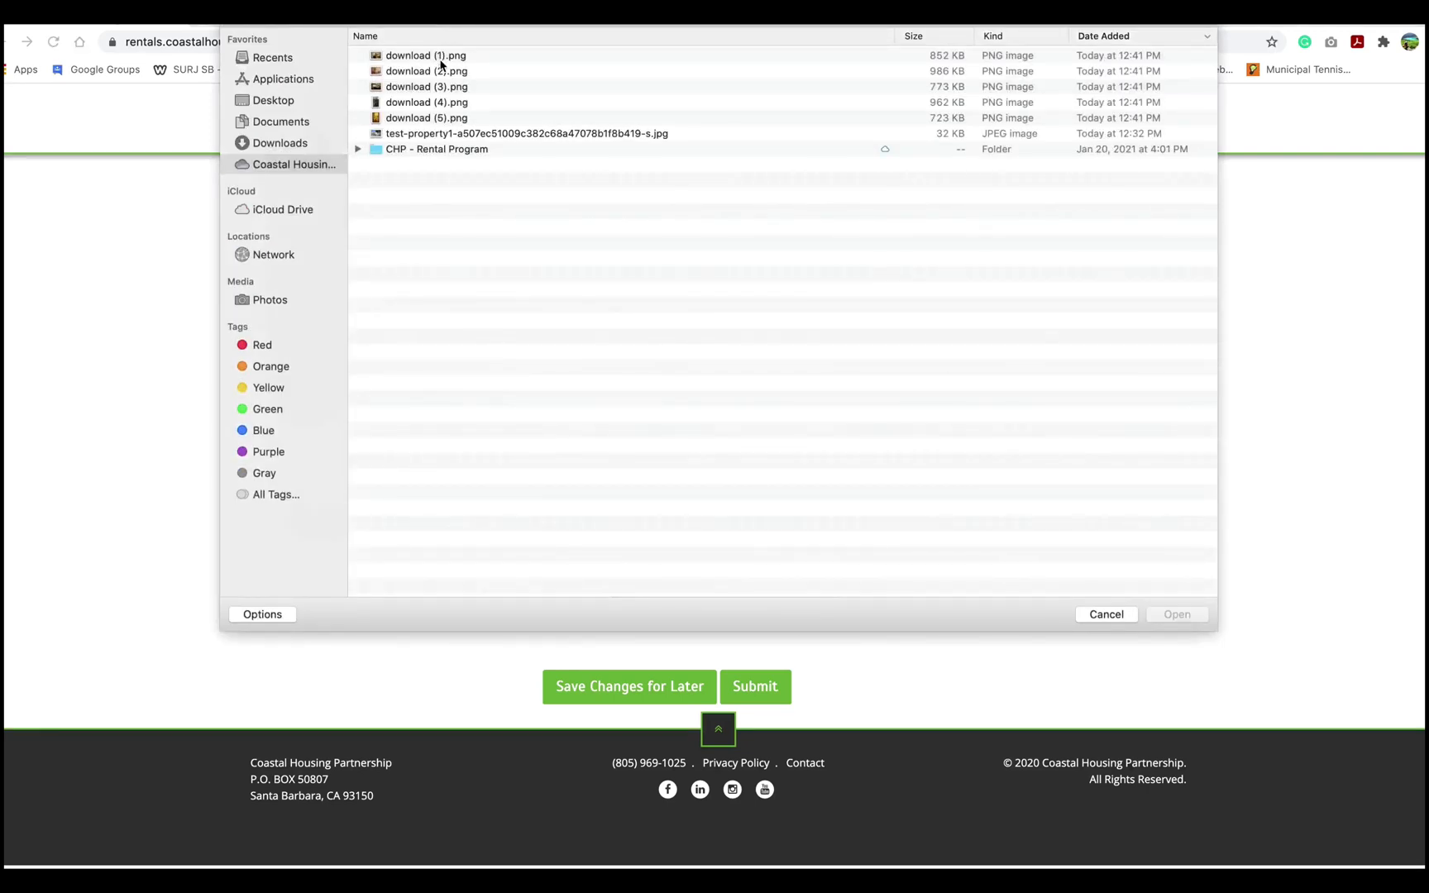
left_click(440, 58)
left_click(445, 118, "shift")
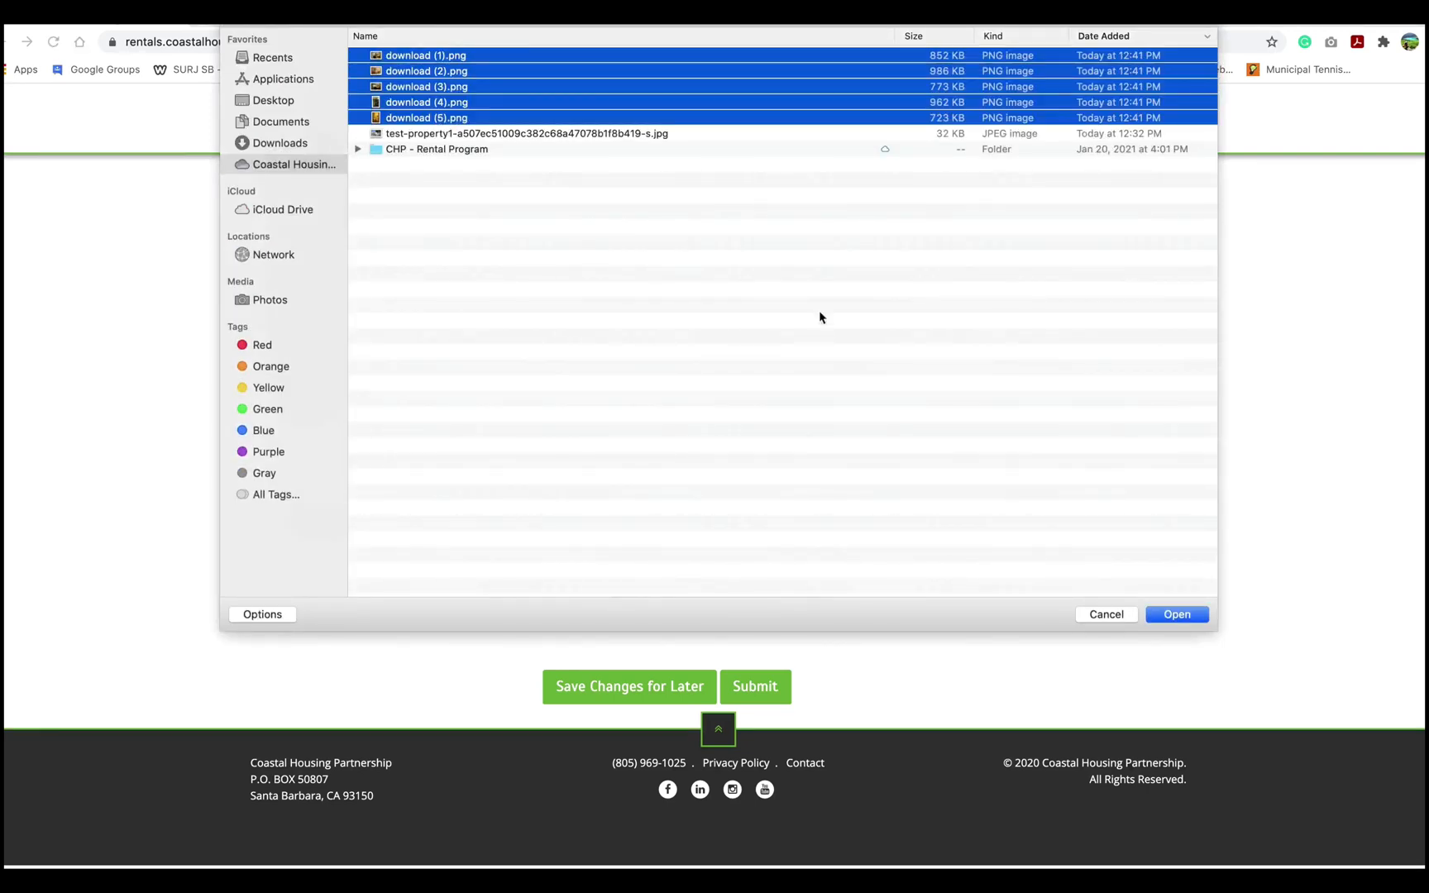
left_click(1178, 615)
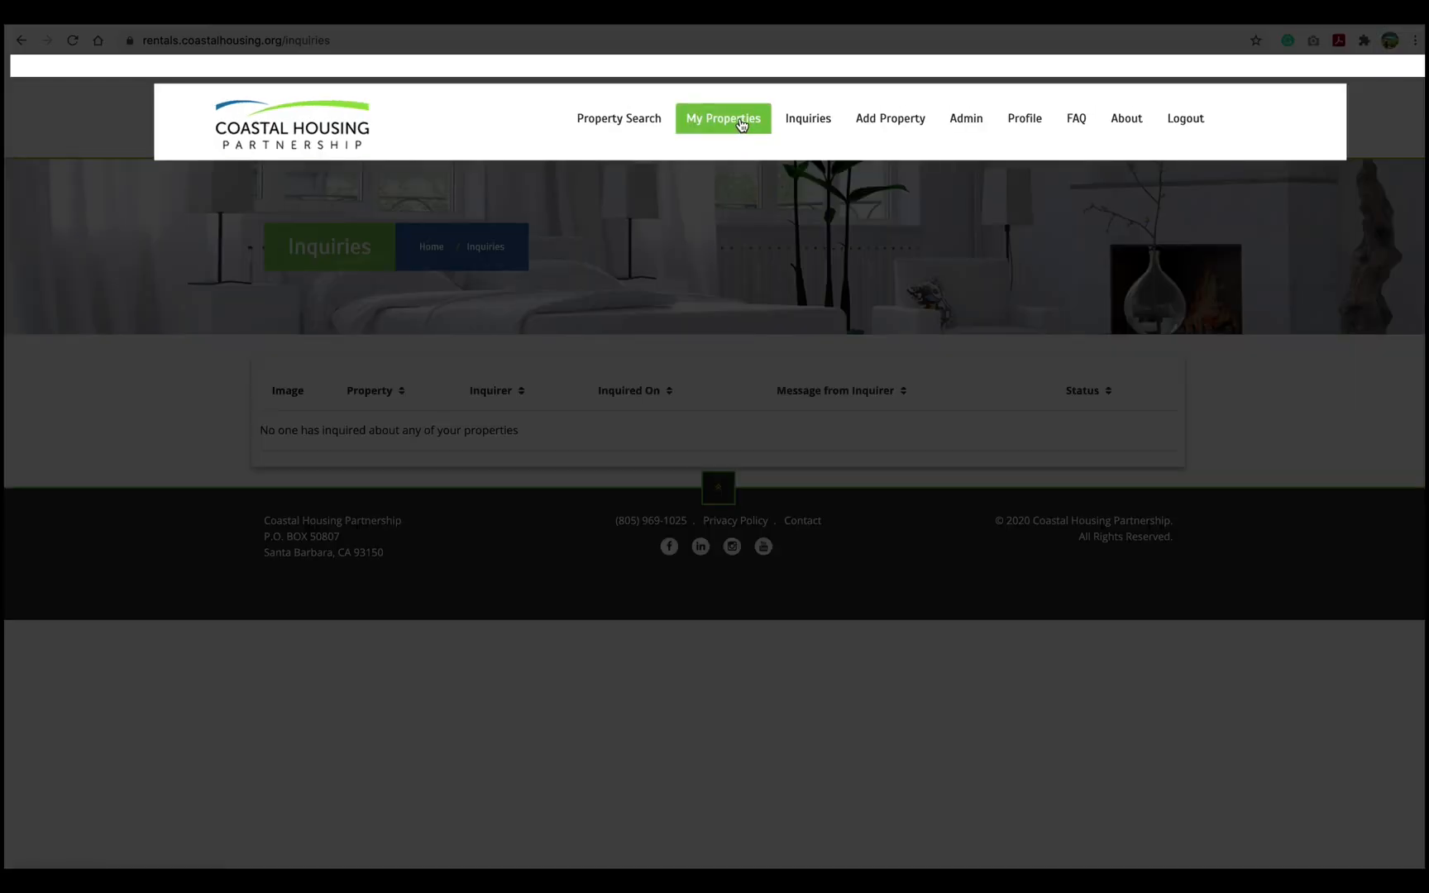
Open My Properties and examine the available, not yet listed and expired/deactivated property categories.
left_click(741, 124)
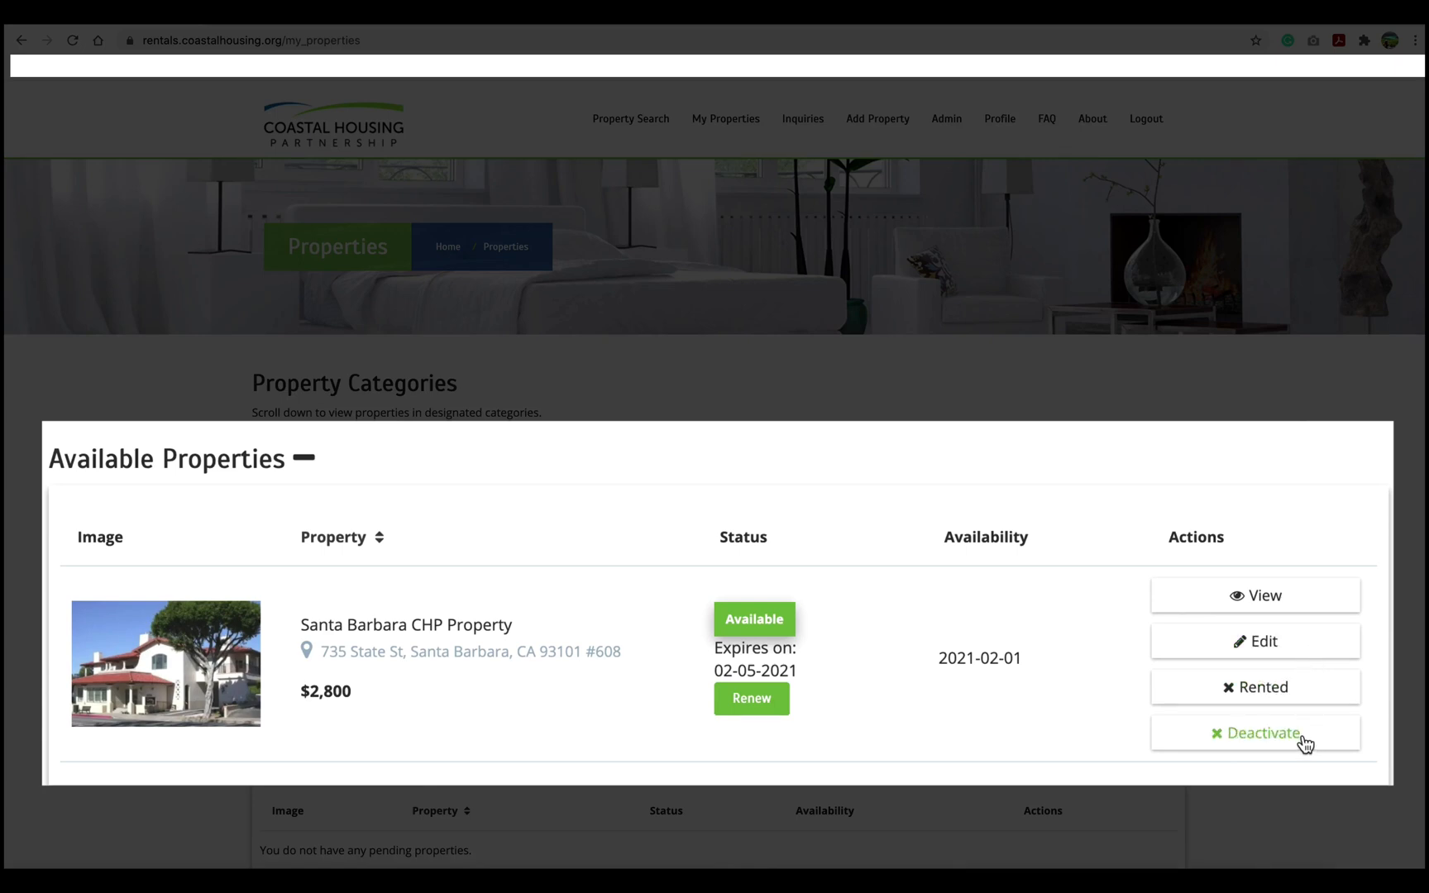
scroll(1236, 427, "down", 5)
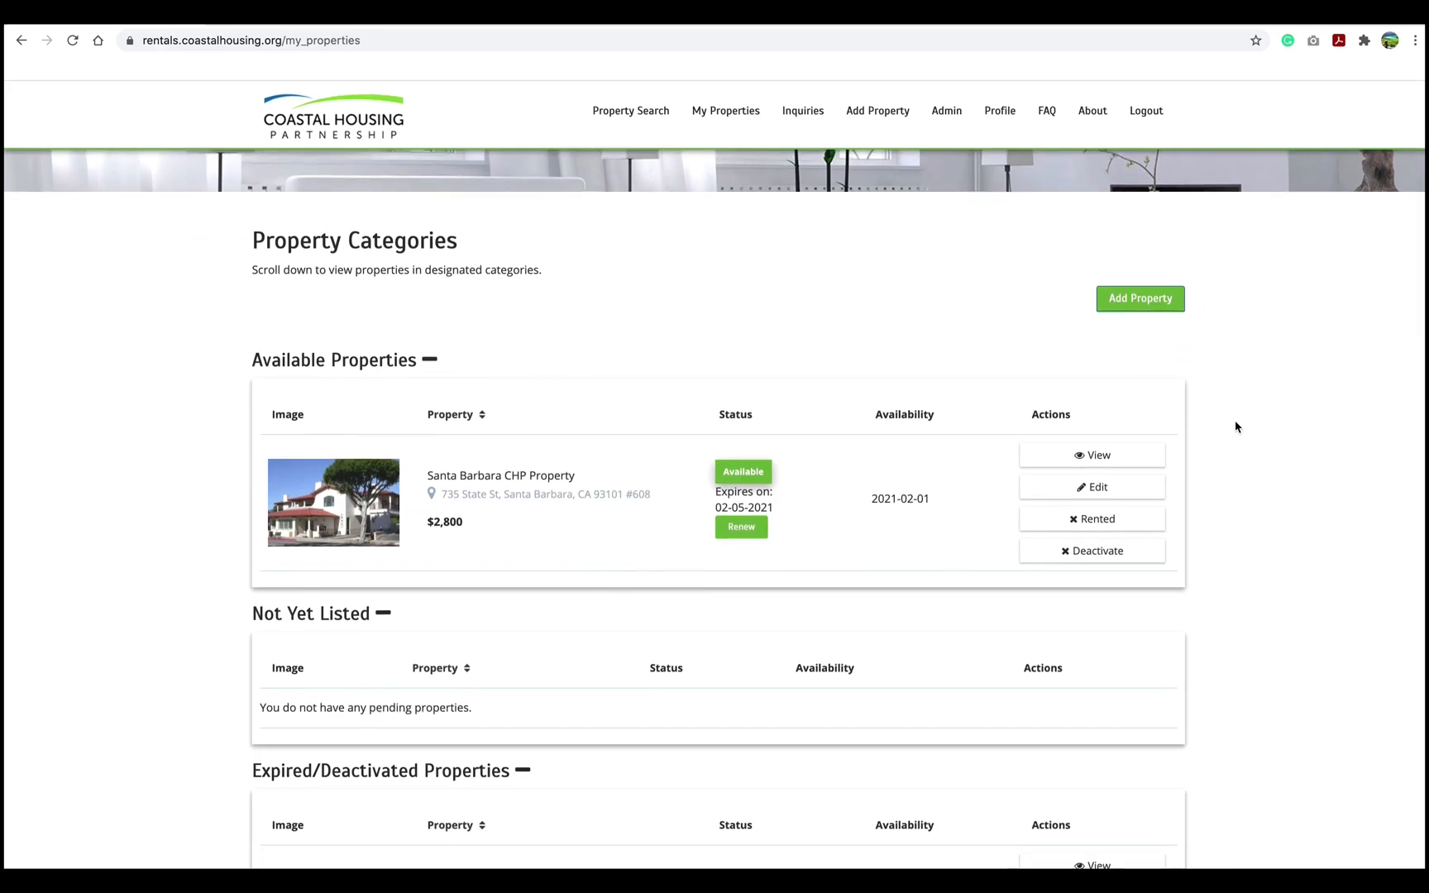
scroll(1236, 427, "down", 1)
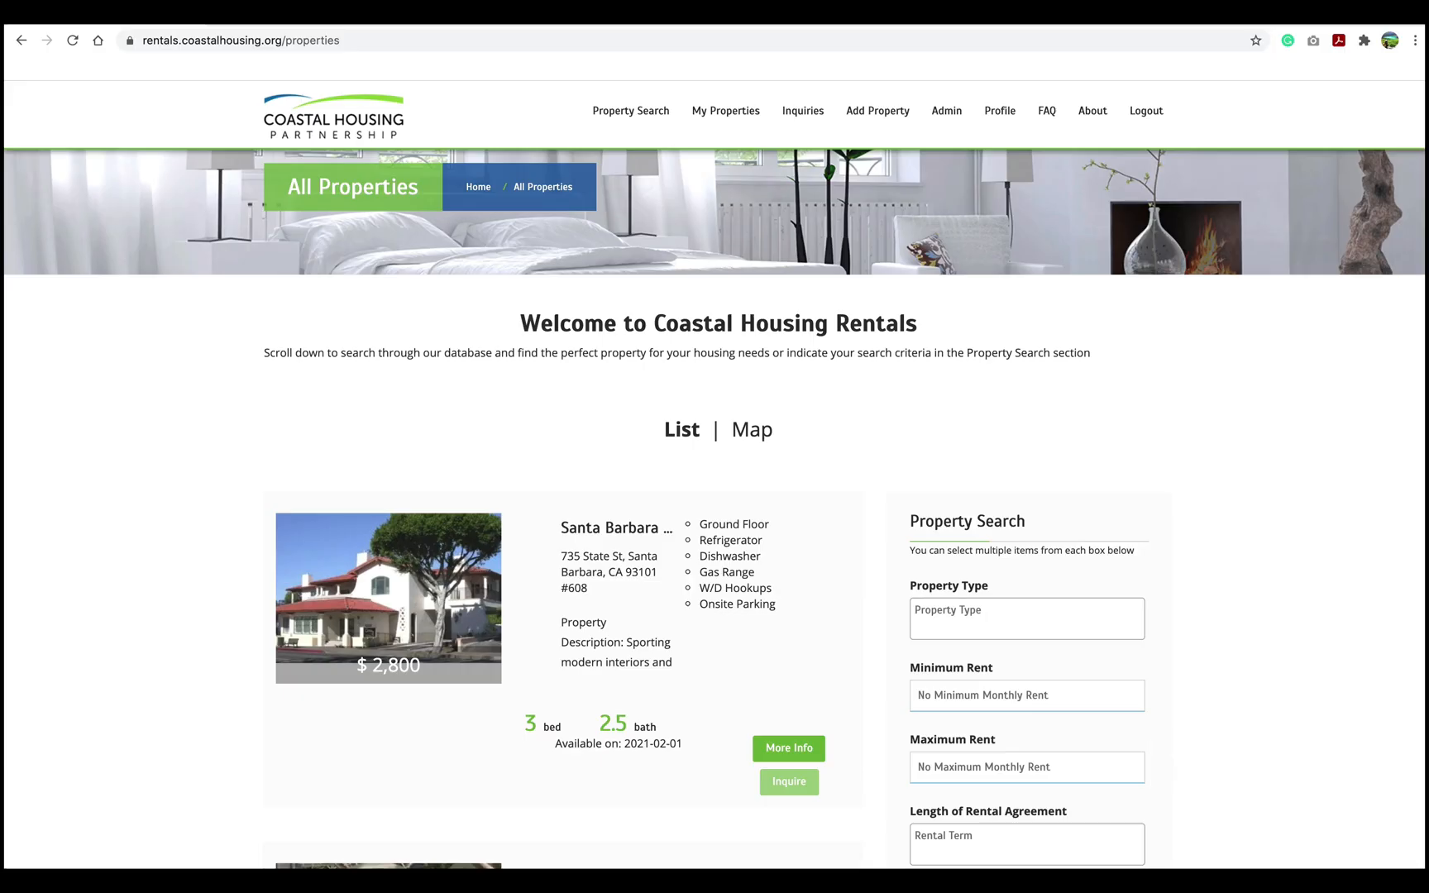
scroll(715, 479, "down", 2)
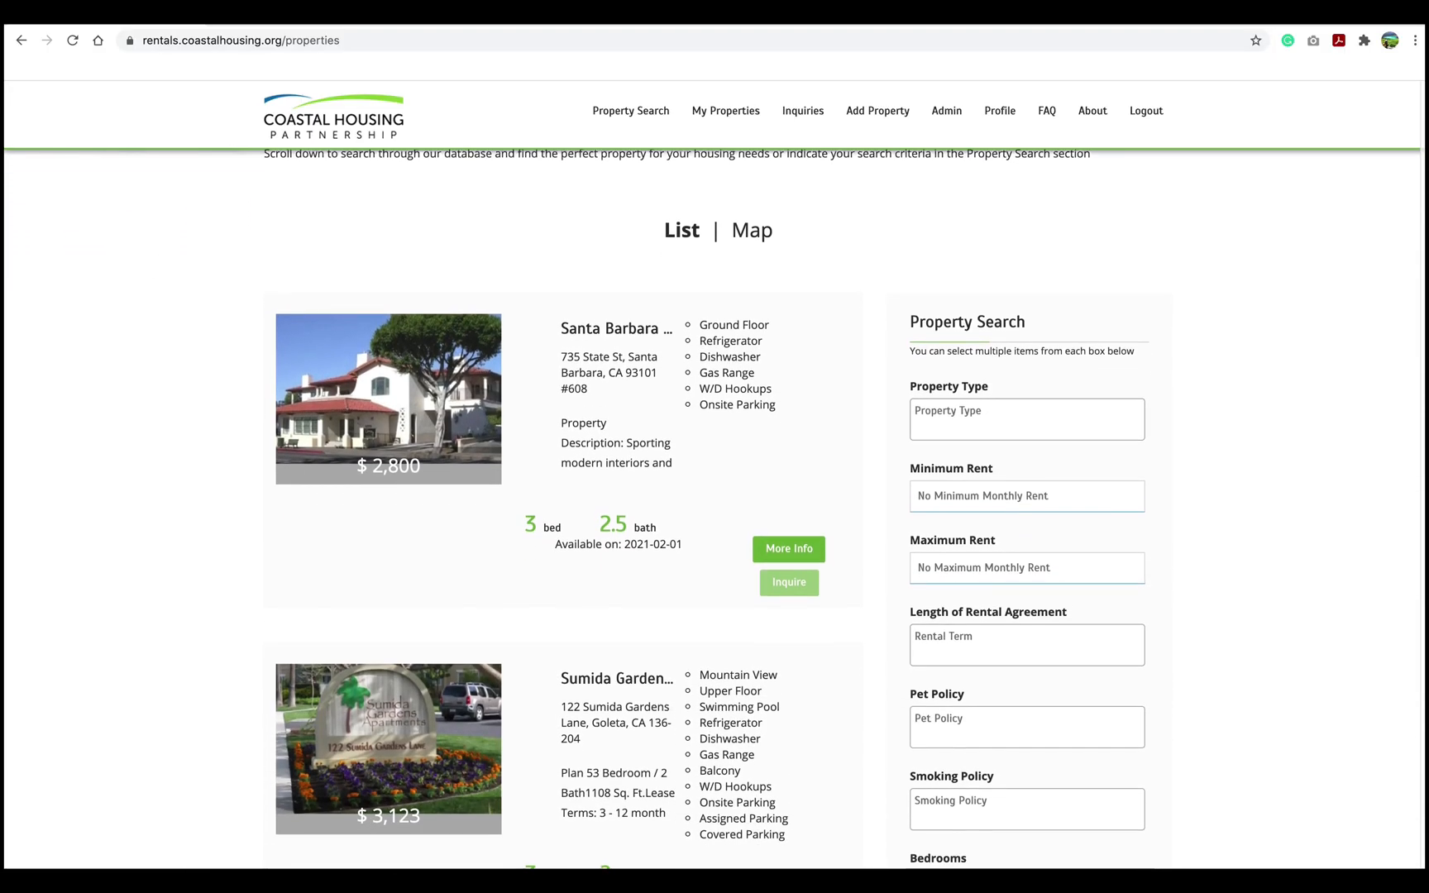